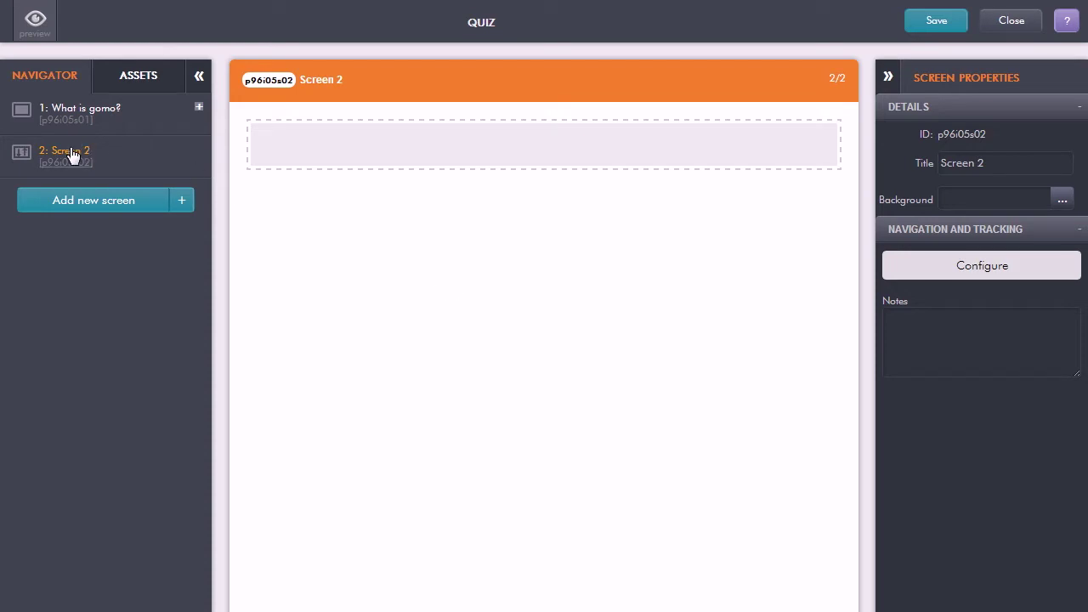
# Change the title of screen 2 to "more about gomo".
pyautogui.click(999, 163)
pyautogui.moveTo(999, 162); pyautogui.dragTo(928, 163)
pyautogui.write('more about gomo')
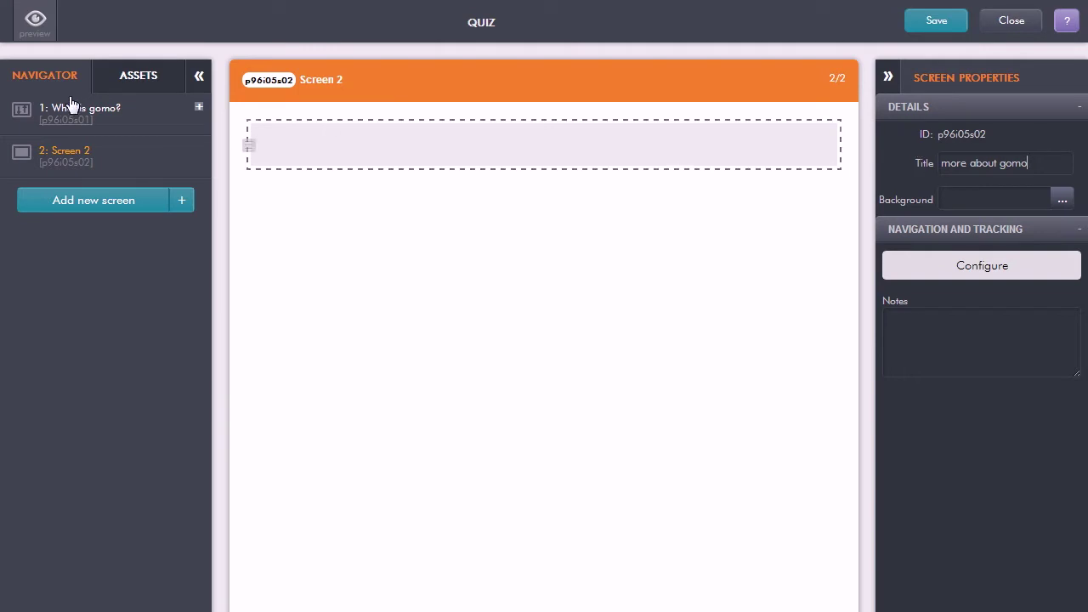
pyautogui.click(69, 157)
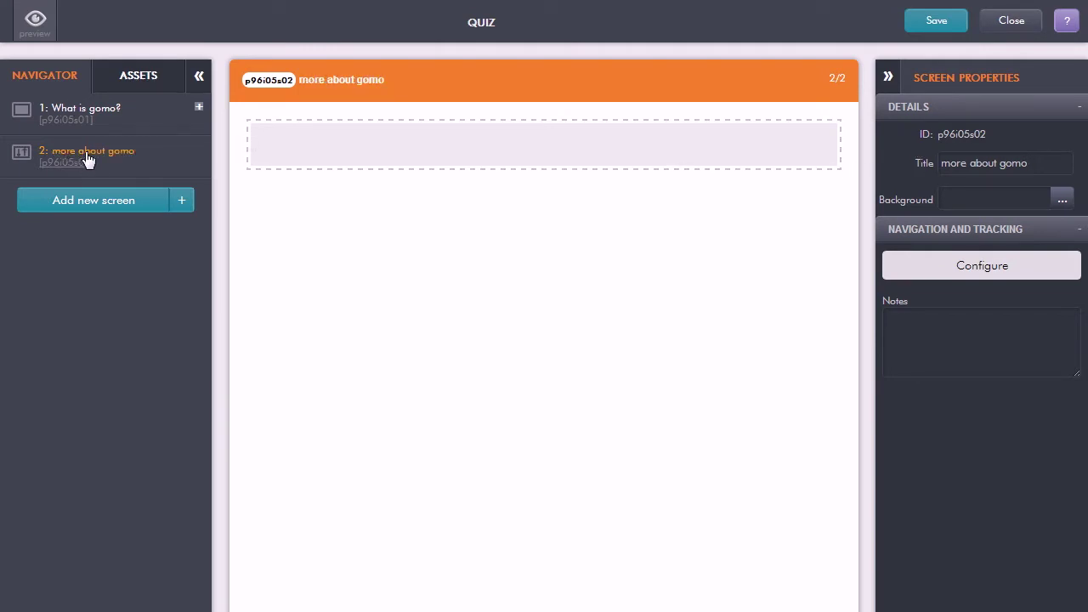
# Add three subscreens under the "more about gomo" screen.
pyautogui.click(186, 211)
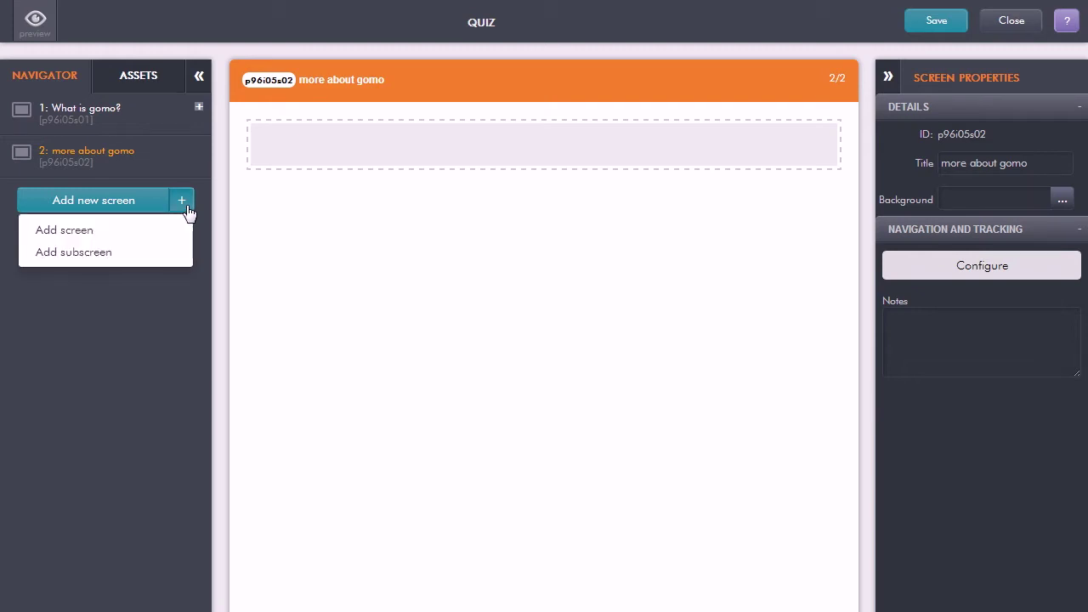
pyautogui.click(79, 261)
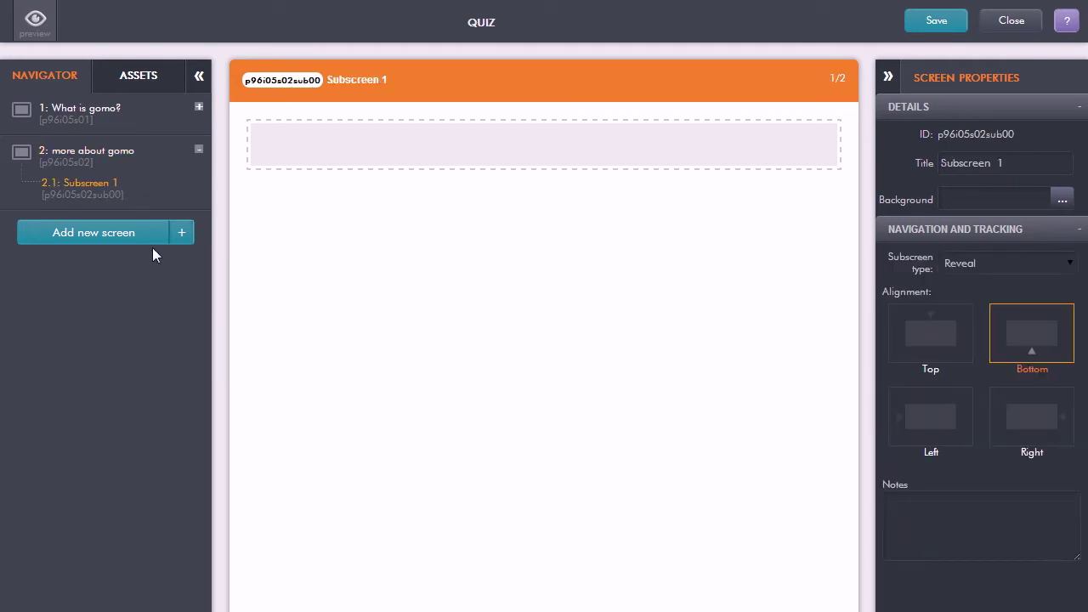
pyautogui.click(183, 236)
pyautogui.click(145, 286)
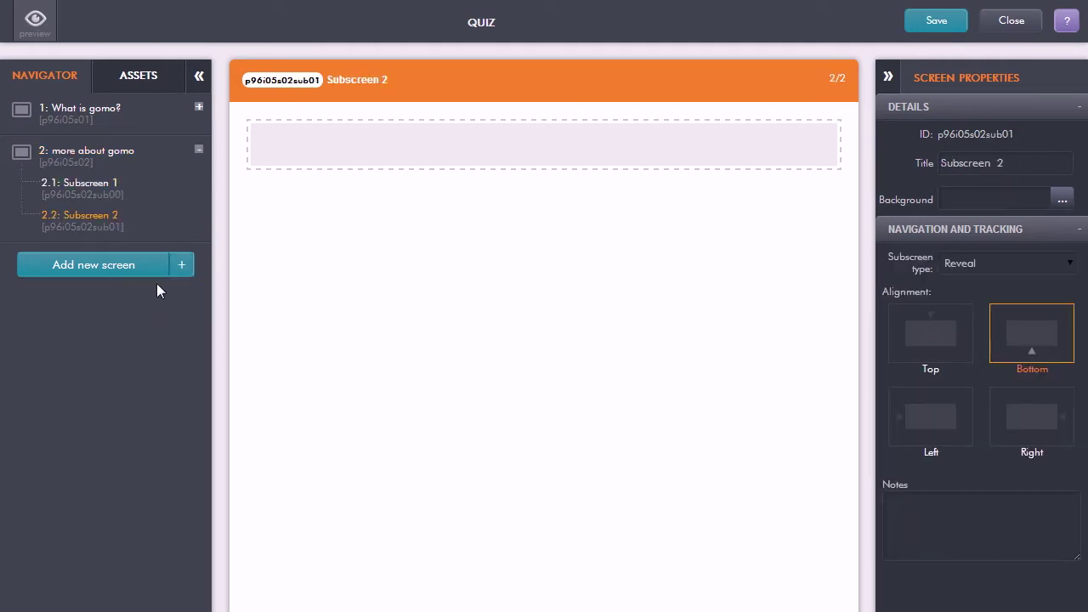
pyautogui.click(181, 264)
pyautogui.click(139, 320)
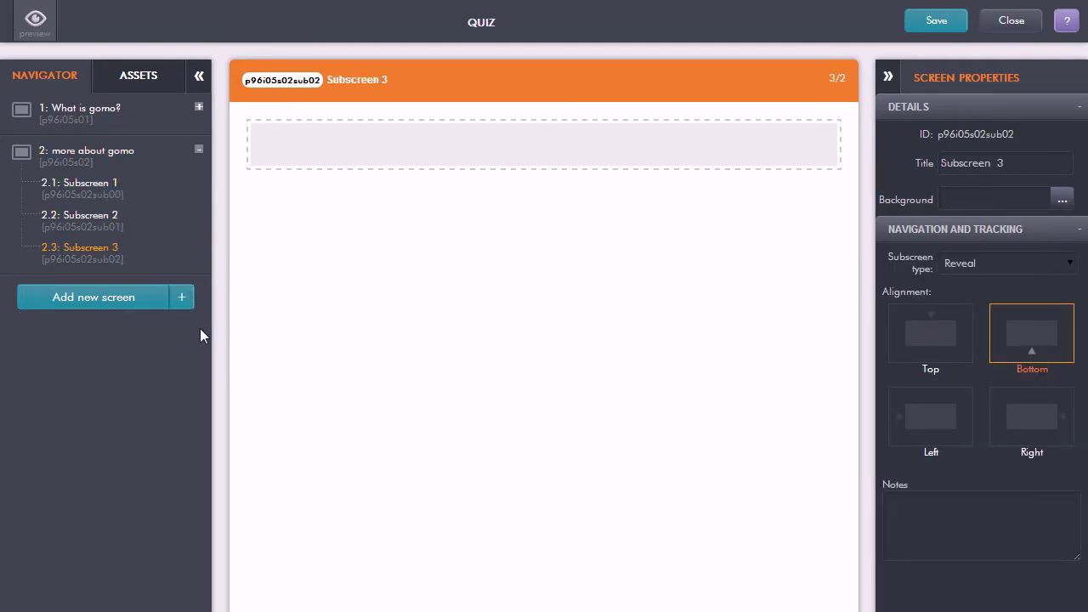
# Retitle the three subscreens of "more about gomo", in order, as "correct", "try again" and "incorrect".
pyautogui.click(96, 191)
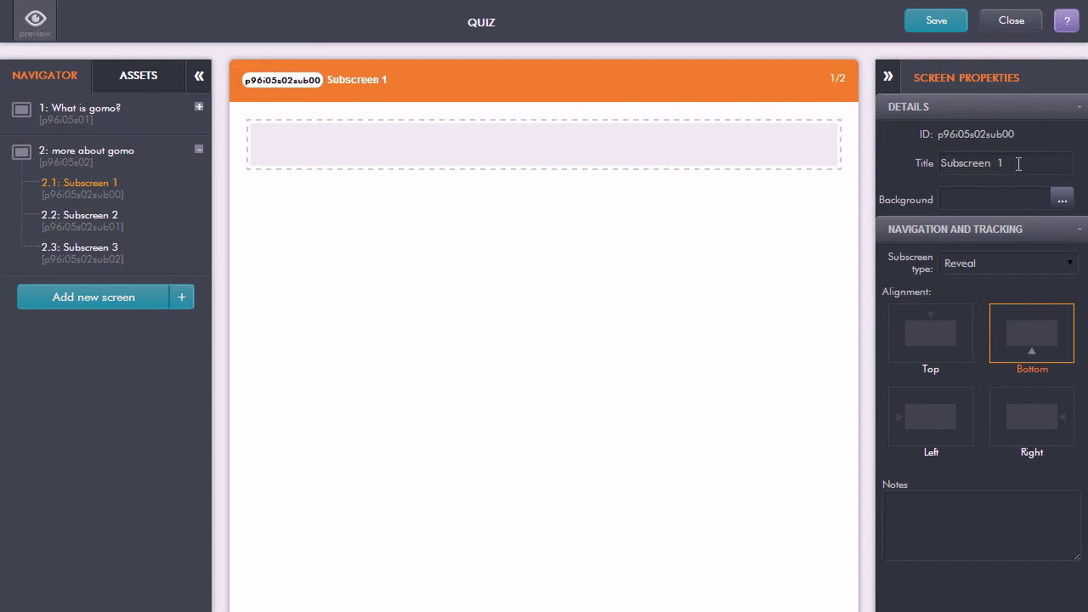
pyautogui.moveTo(1019, 162); pyautogui.dragTo(929, 163)
pyautogui.write('correct')
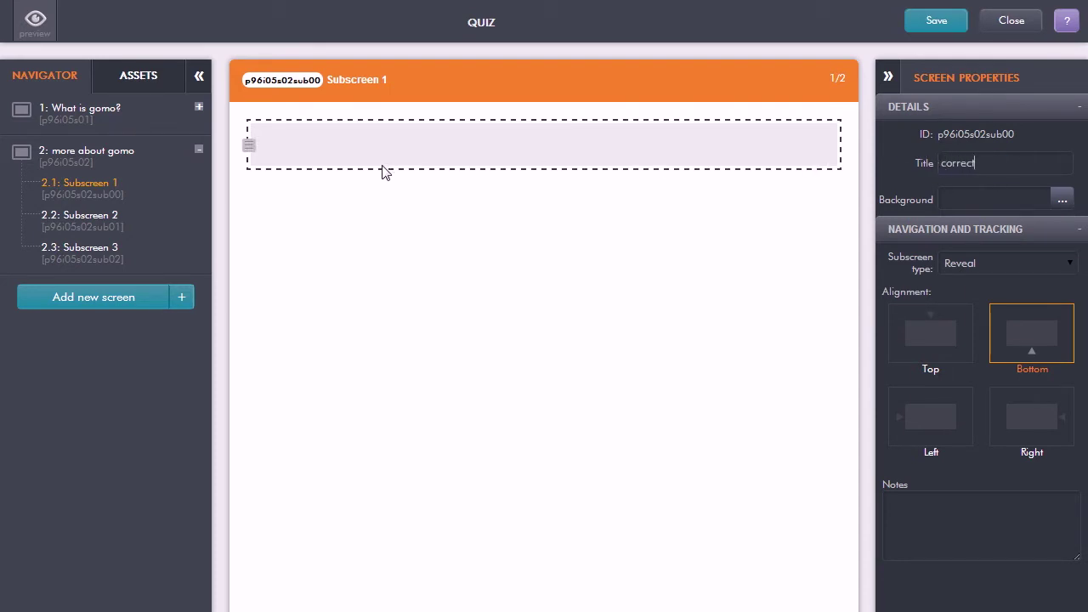
pyautogui.click(85, 218)
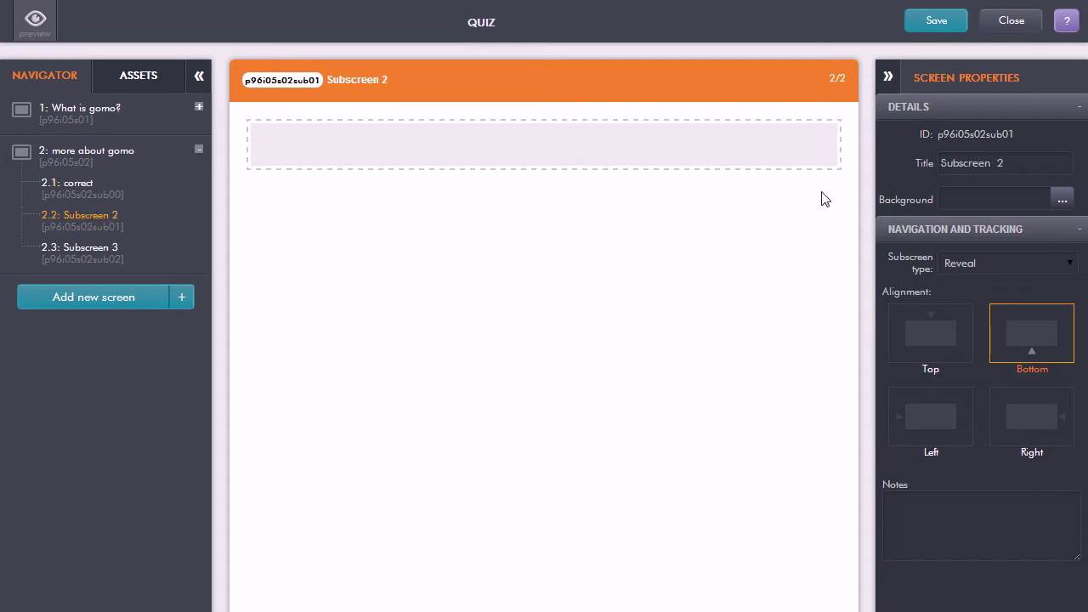
pyautogui.moveTo(1024, 162); pyautogui.dragTo(929, 162)
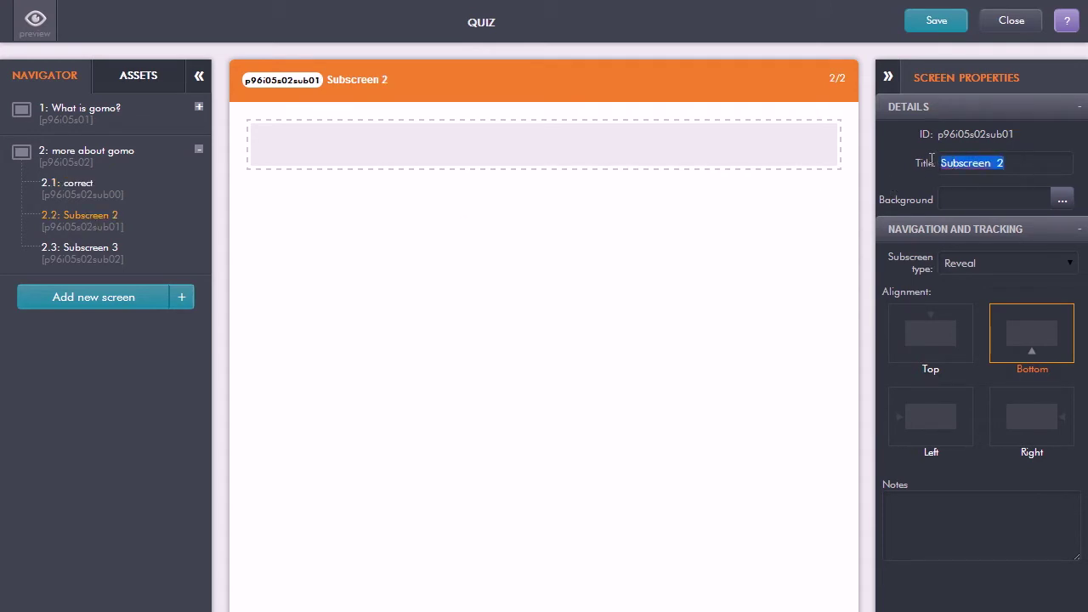
pyautogui.write('try again')
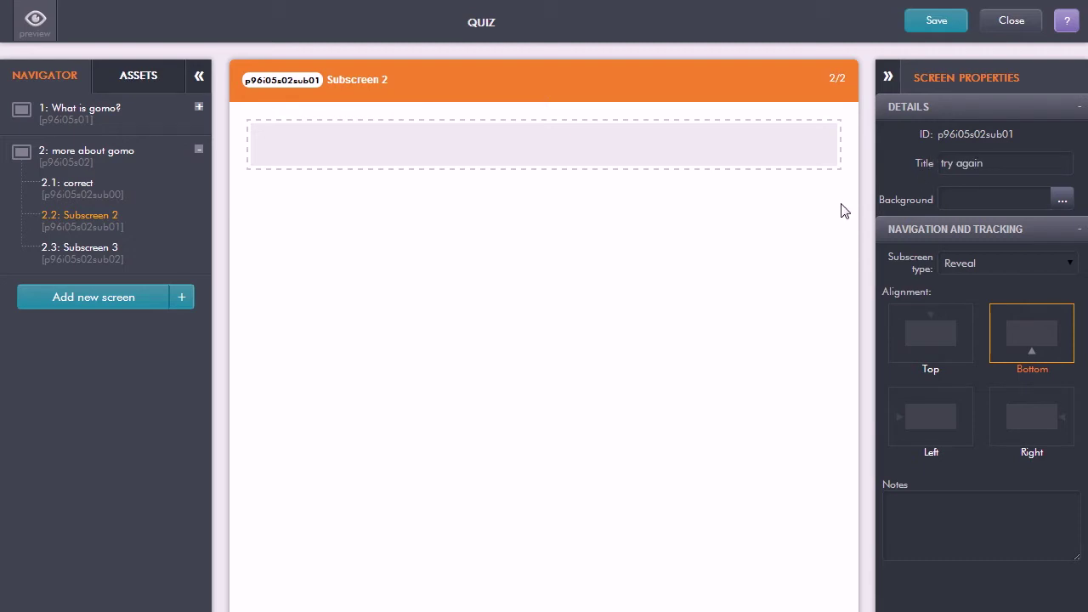
pyautogui.click(113, 249)
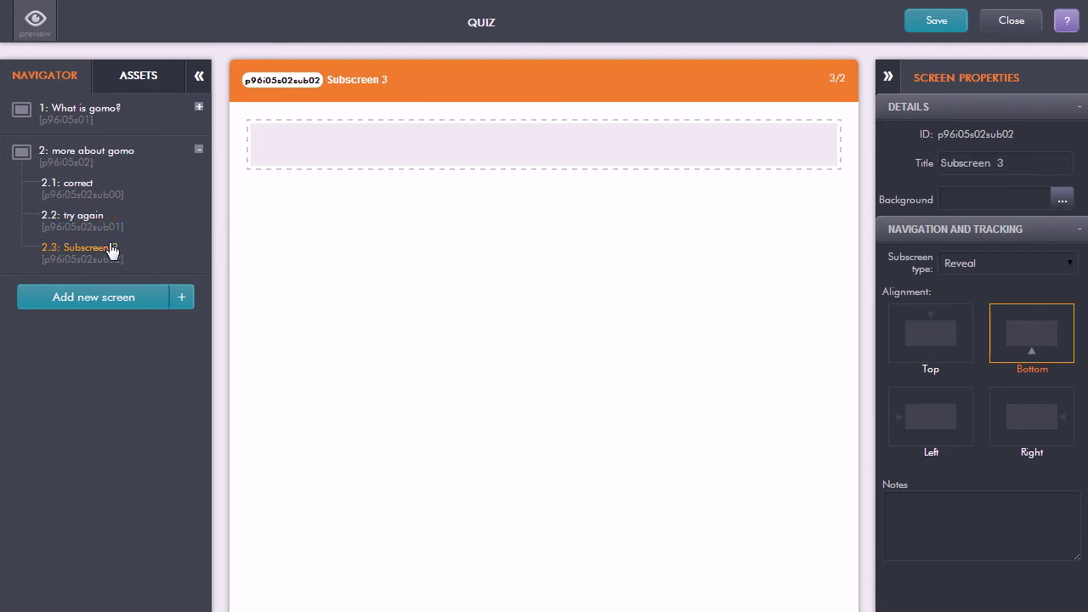
pyautogui.moveTo(1006, 162); pyautogui.dragTo(933, 165)
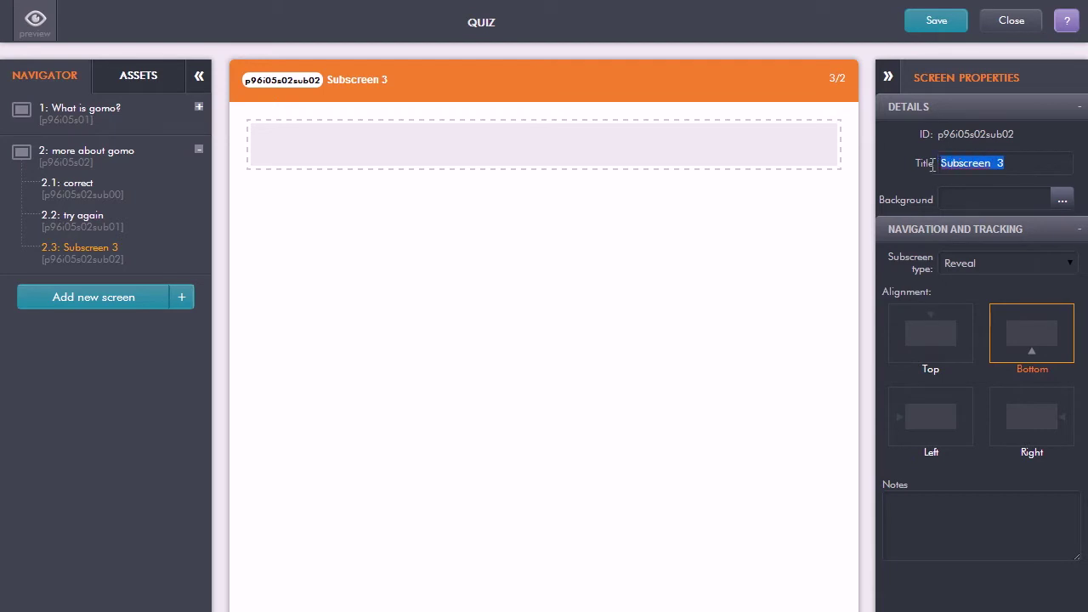
pyautogui.write('incorrect')
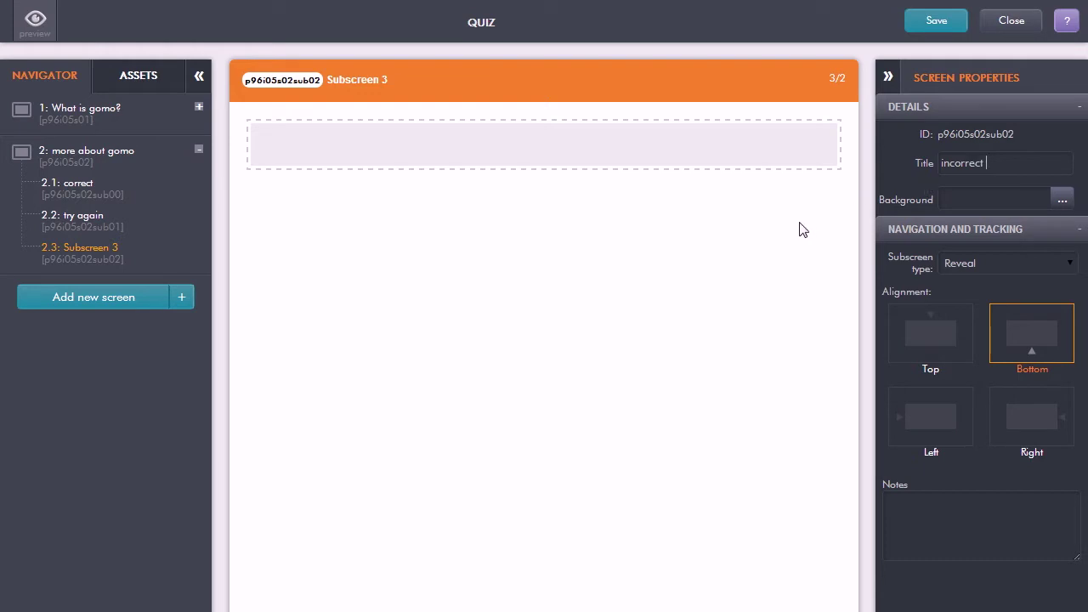
pyautogui.click(96, 251)
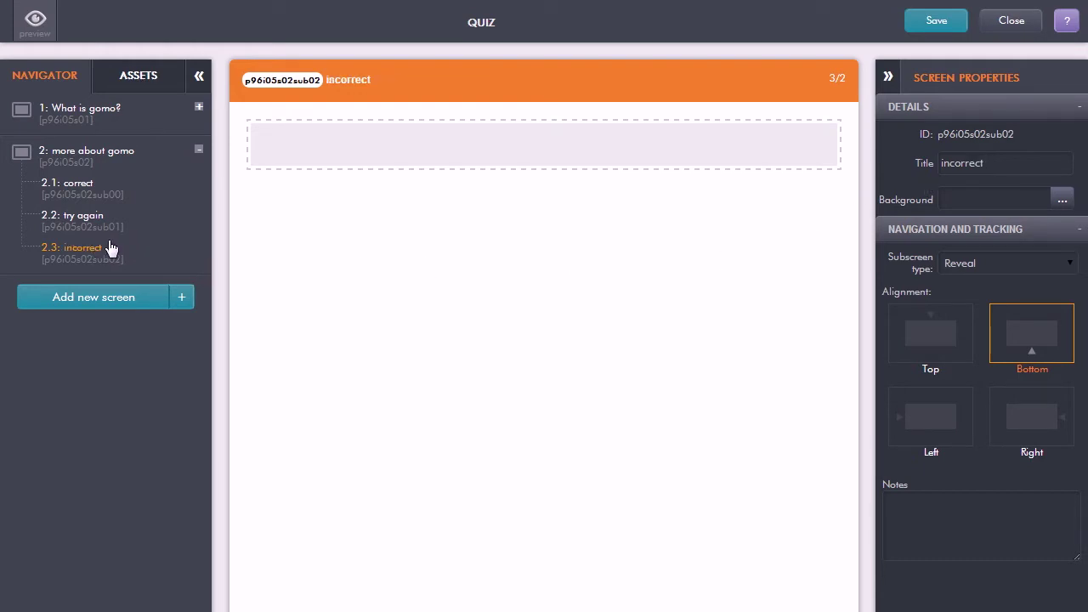
# Add a text asset to the "correct" subscreen with the content "Yes, that's right.".
pyautogui.click(86, 185)
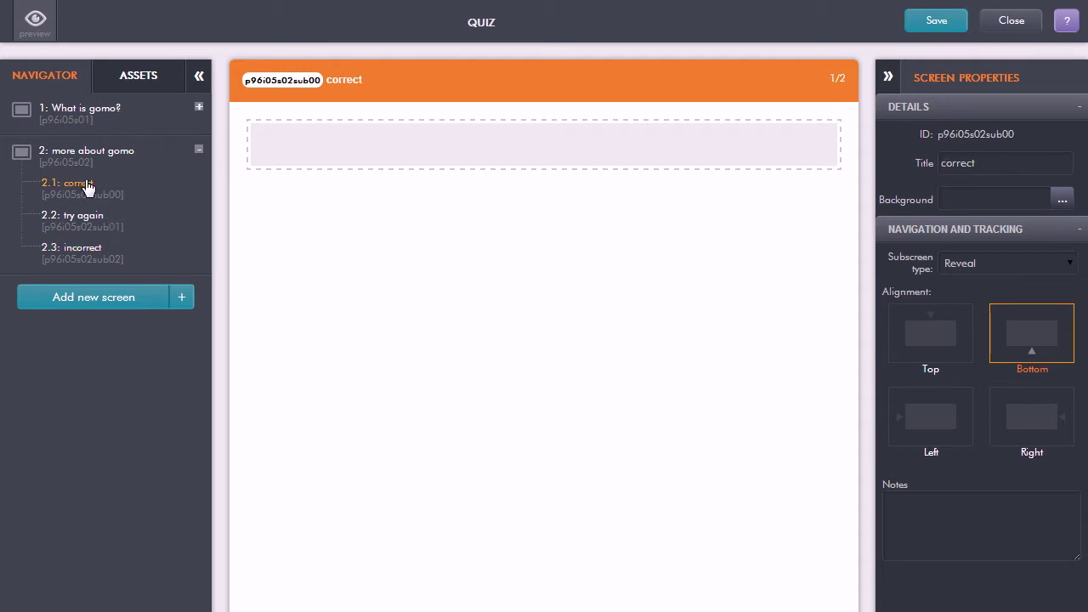
pyautogui.click(152, 78)
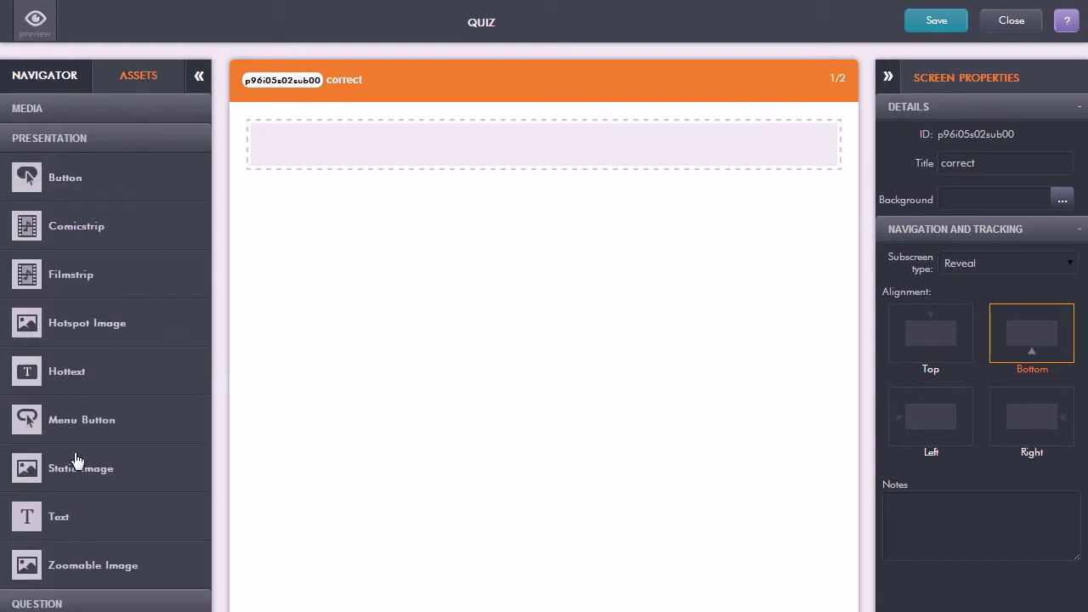
pyautogui.moveTo(39, 525); pyautogui.dragTo(348, 153)
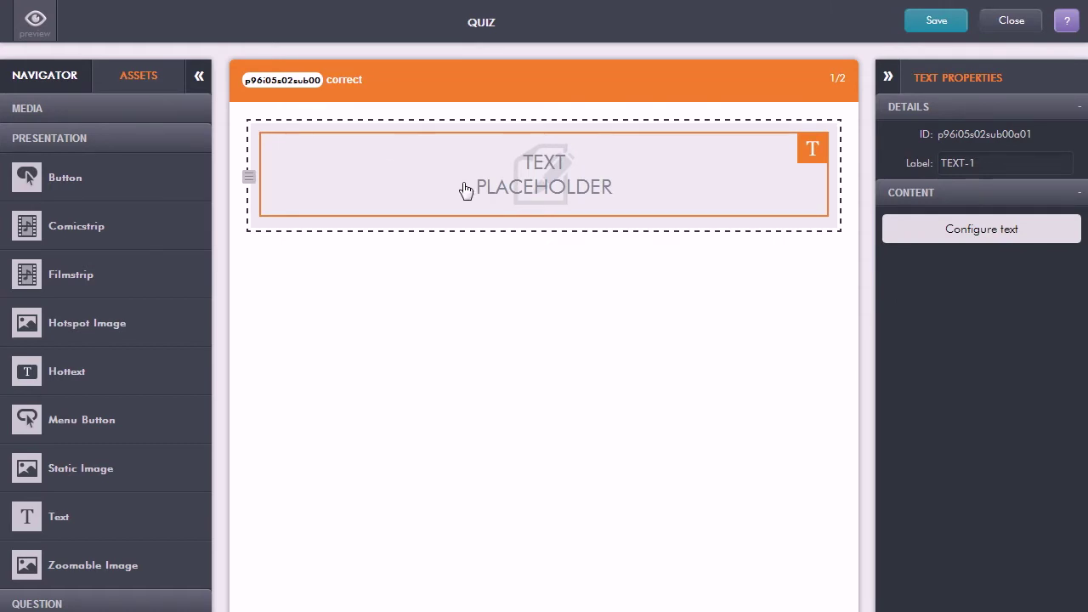
pyautogui.doubleClick(543, 188)
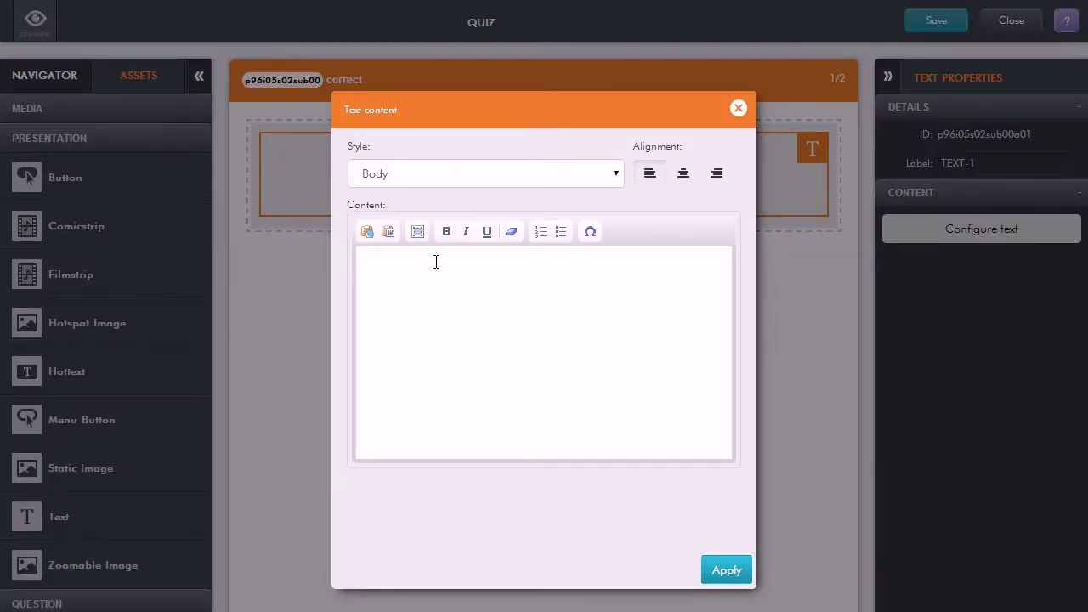
pyautogui.write('Yes')
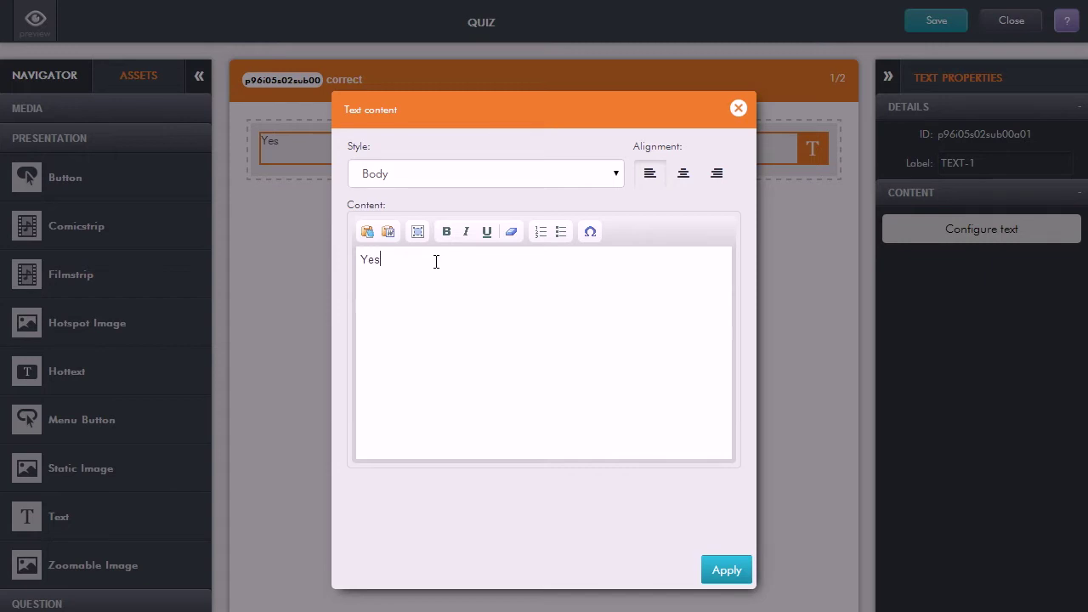
pyautogui.write(", that's right.")
pyautogui.click(726, 578)
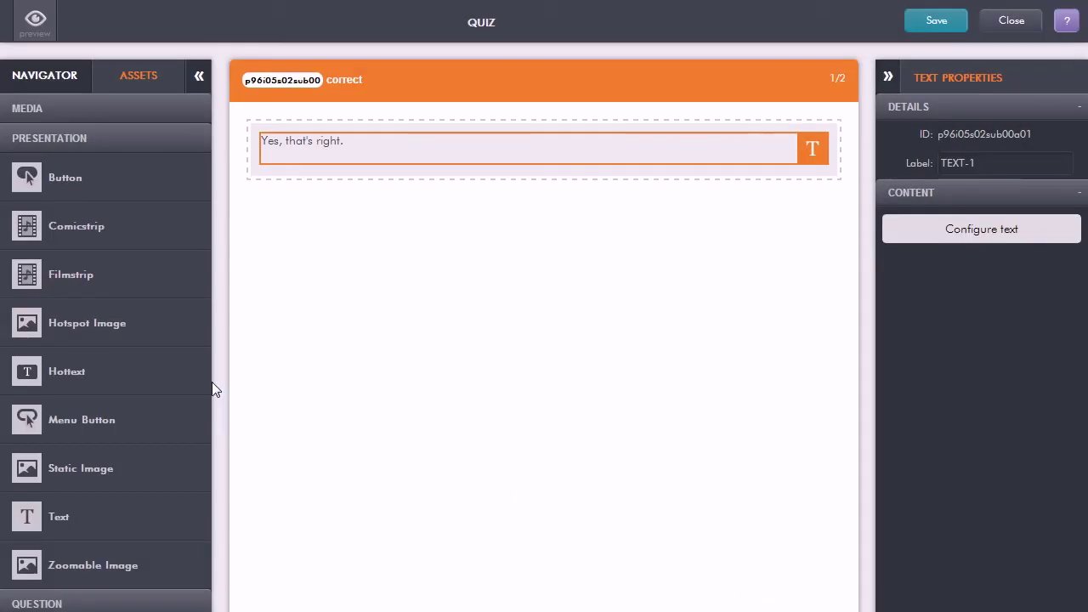
# Add a text asset to the "try again" subscreen with the content "Try again.".
pyautogui.click(44, 78)
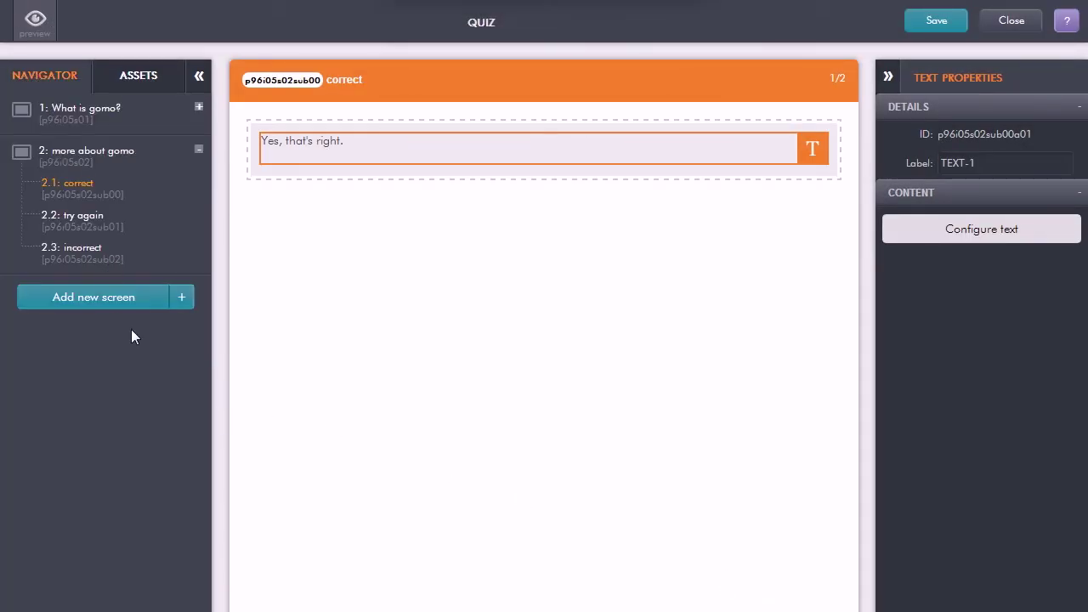
pyautogui.click(82, 221)
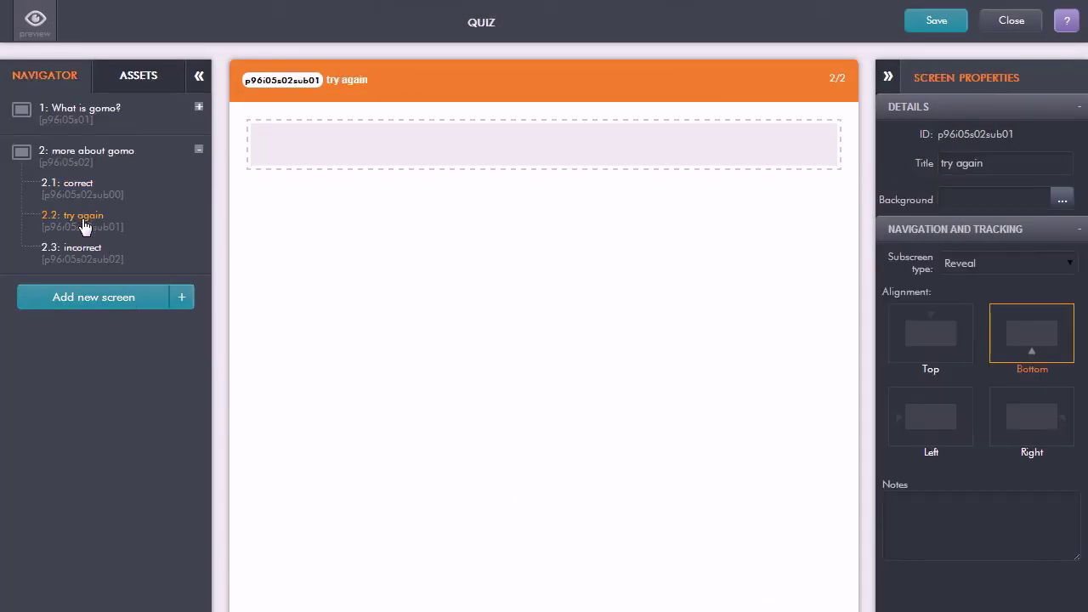
pyautogui.click(138, 76)
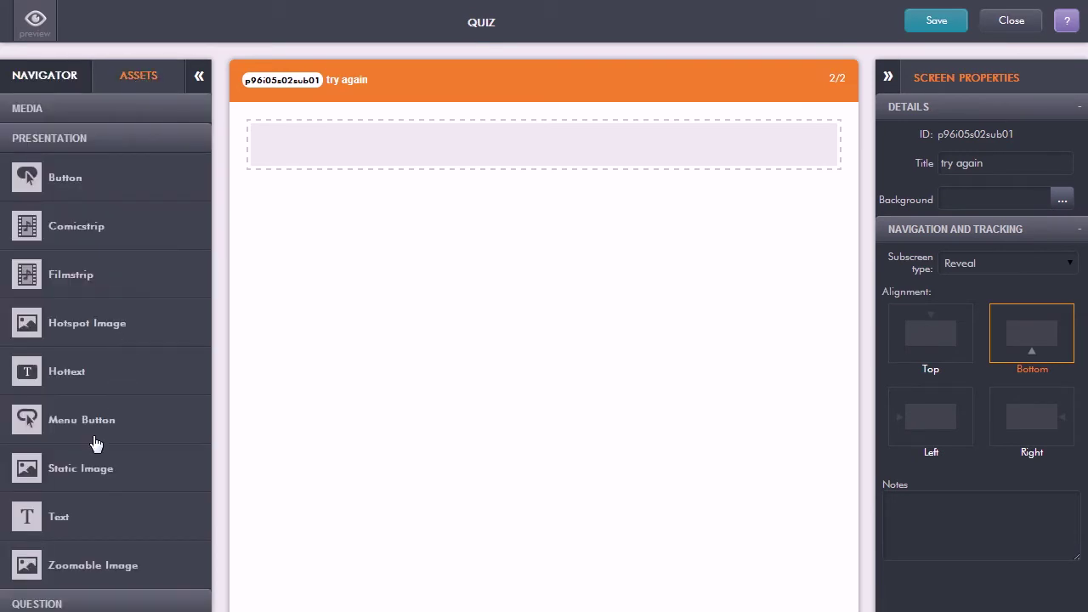
pyautogui.moveTo(41, 522); pyautogui.dragTo(379, 163)
pyautogui.doubleClick(488, 184)
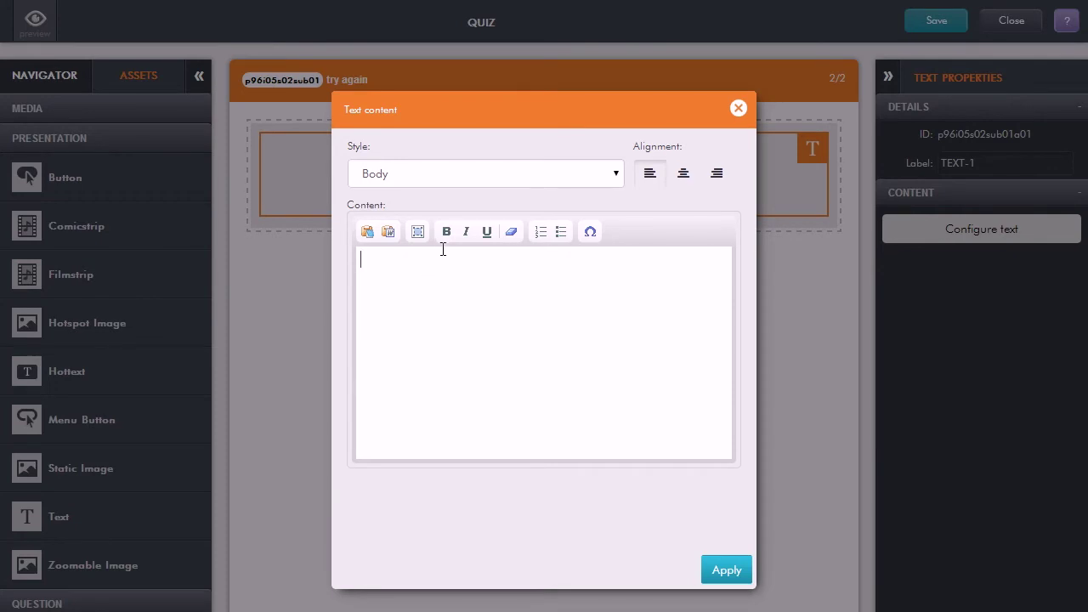
pyautogui.write('Trt')
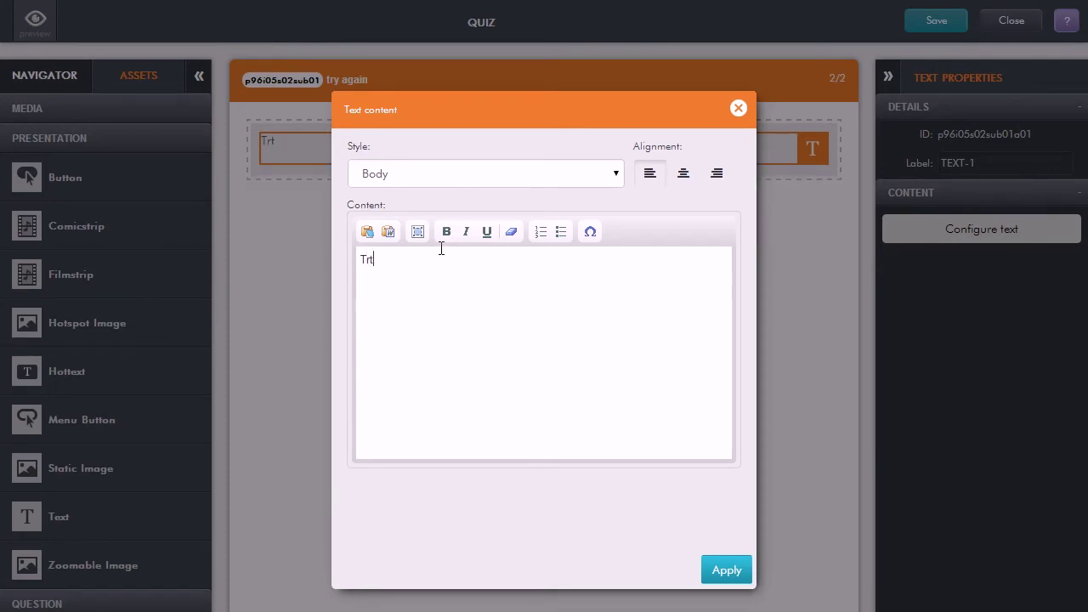
pyautogui.write('y  again.')
pyautogui.click(743, 568)
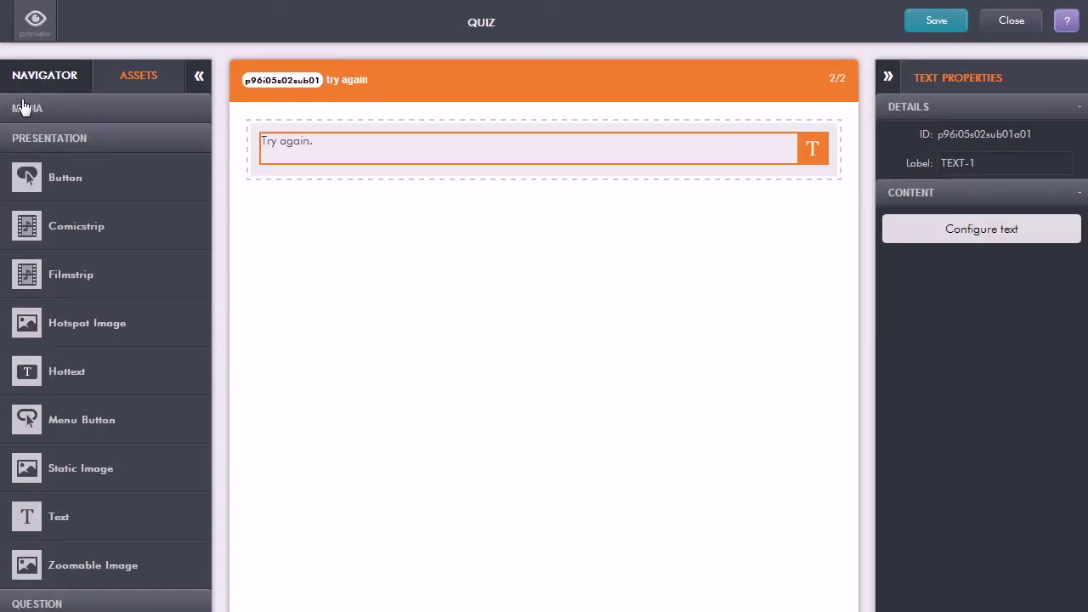
# Add a text asset reading "Sorry, that's not right." to the "incorrect" subscreen, and return to the "more about gomo" screen.
pyautogui.click(40, 78)
pyautogui.click(81, 247)
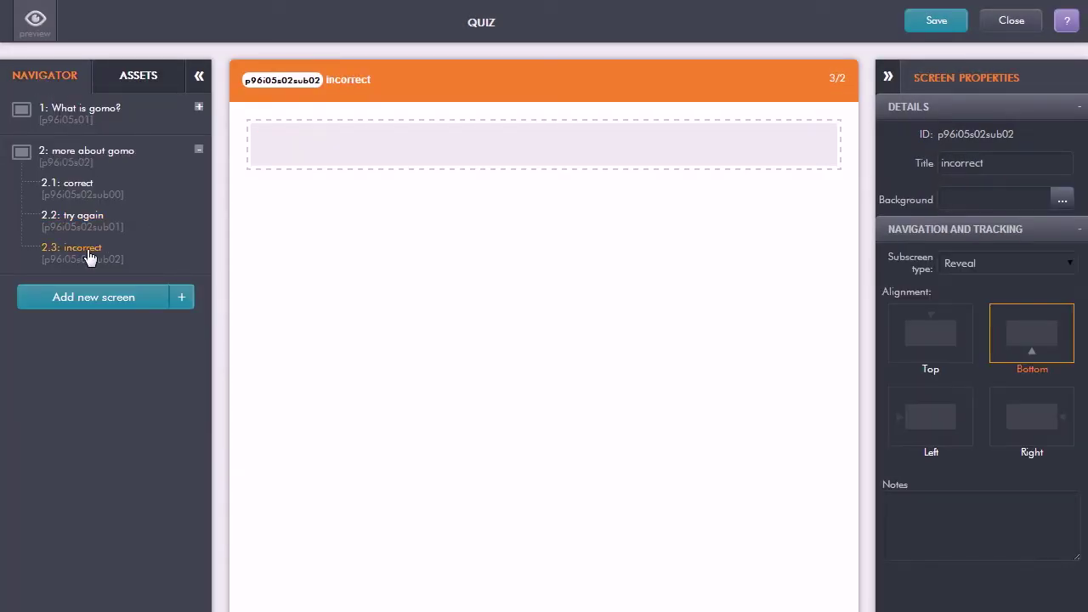
pyautogui.click(136, 78)
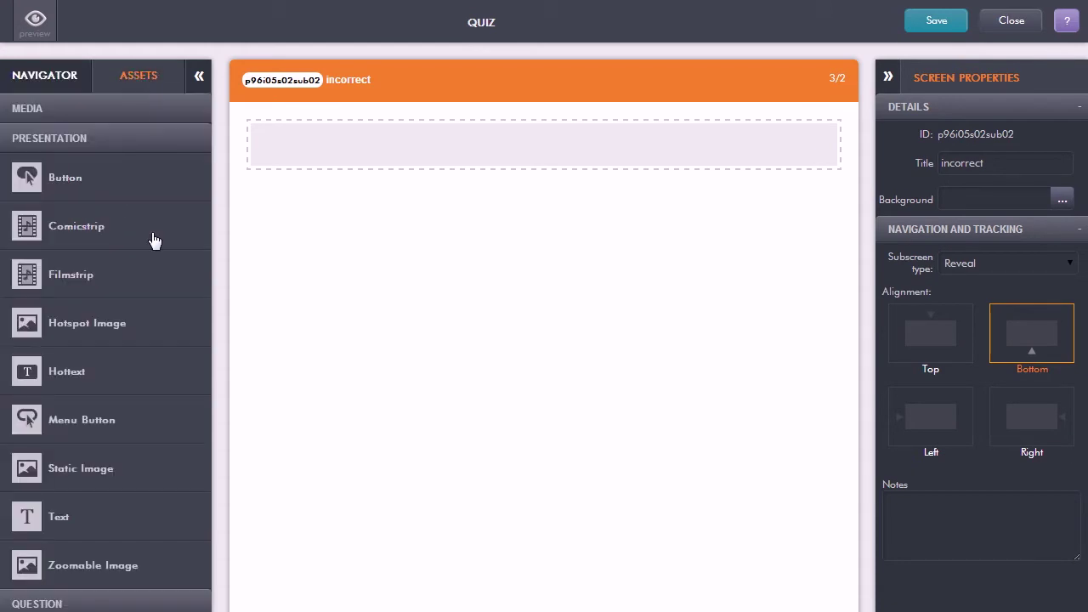
pyautogui.moveTo(45, 521); pyautogui.dragTo(335, 141)
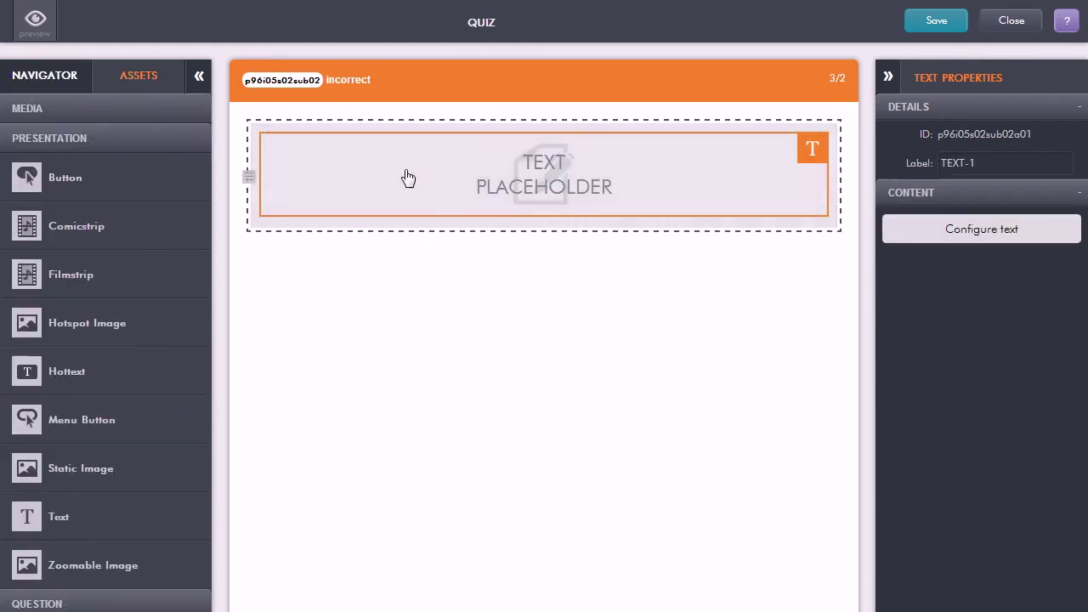
pyautogui.doubleClick(496, 183)
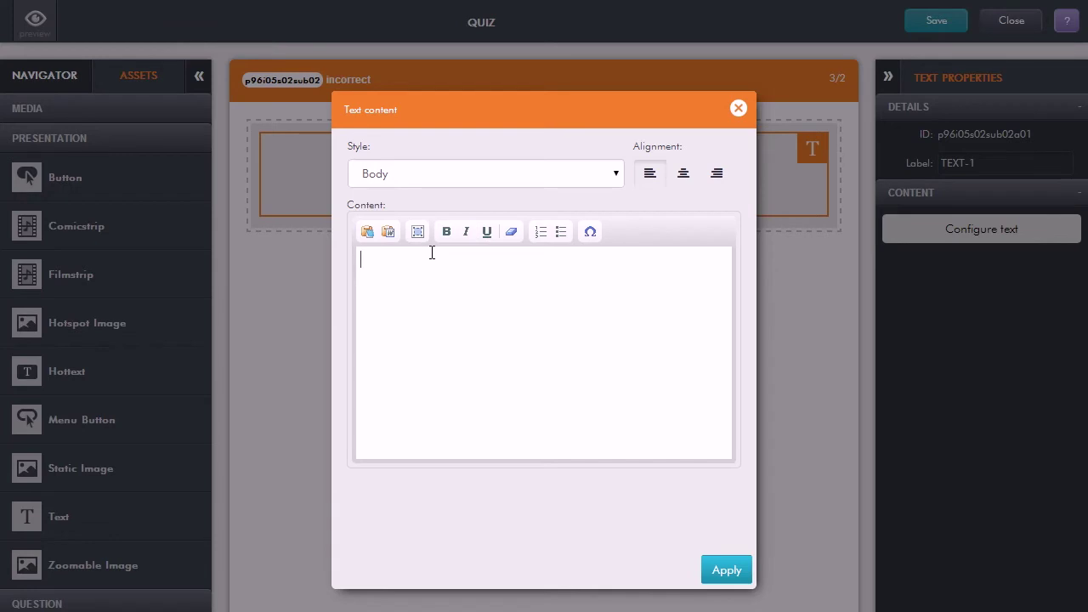
pyautogui.write("Sorry, that's no")
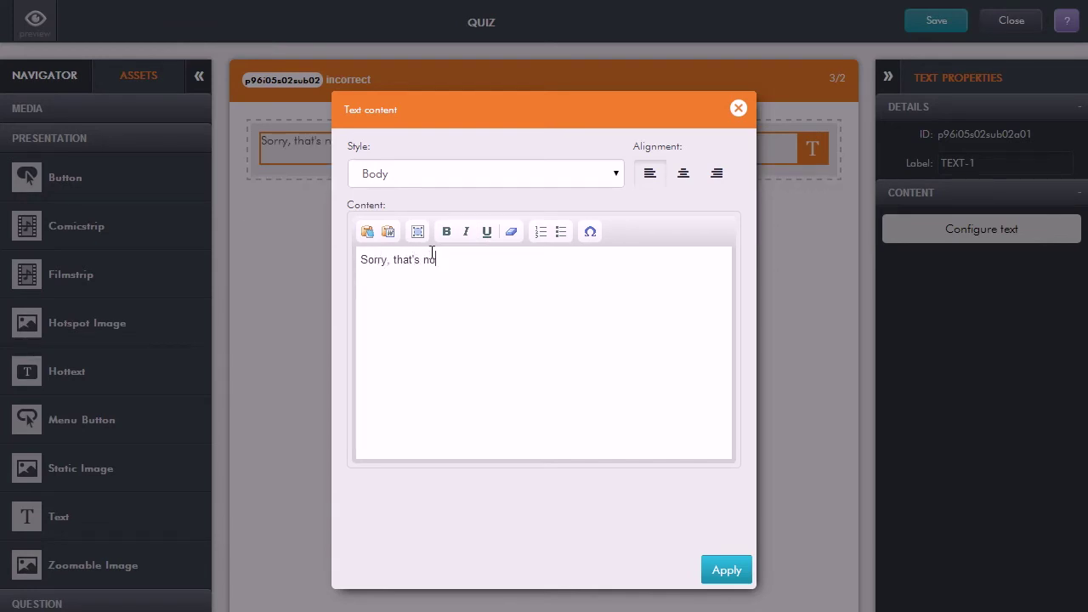
pyautogui.write('t right.')
pyautogui.click(728, 569)
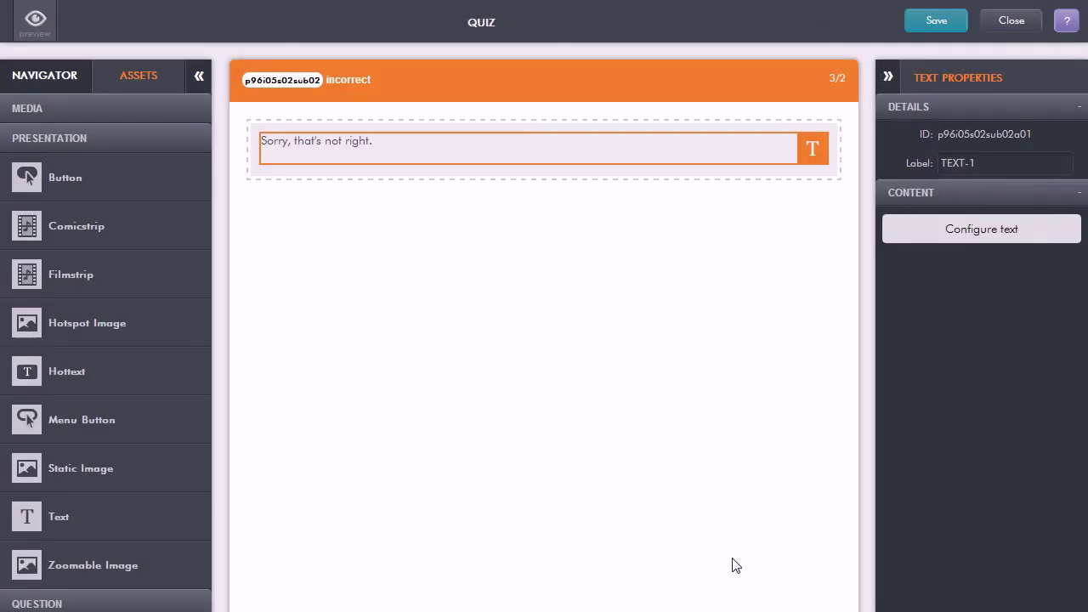
pyautogui.click(46, 77)
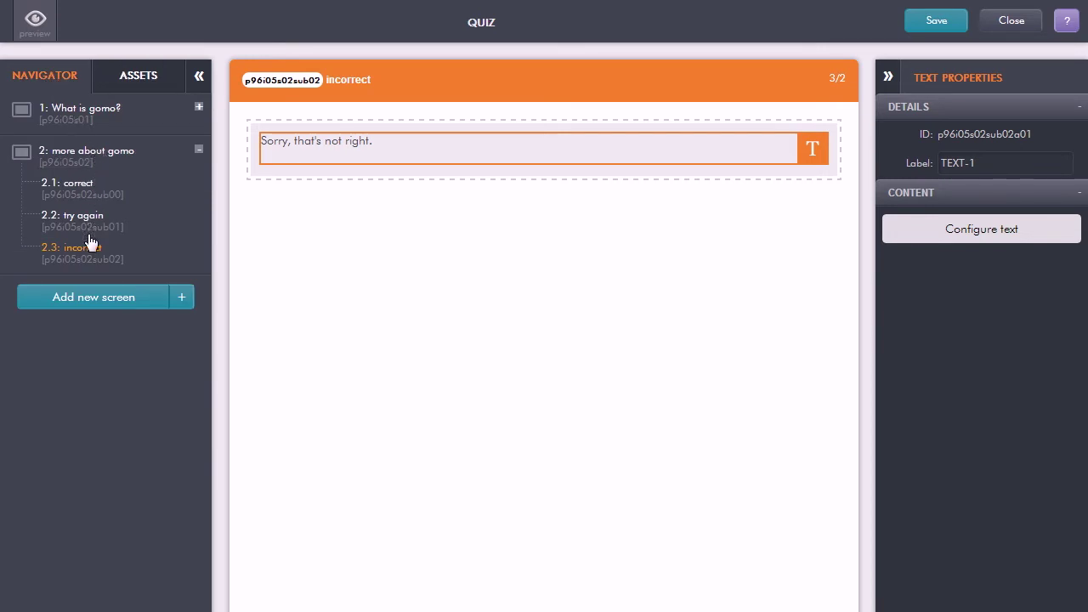
pyautogui.click(119, 159)
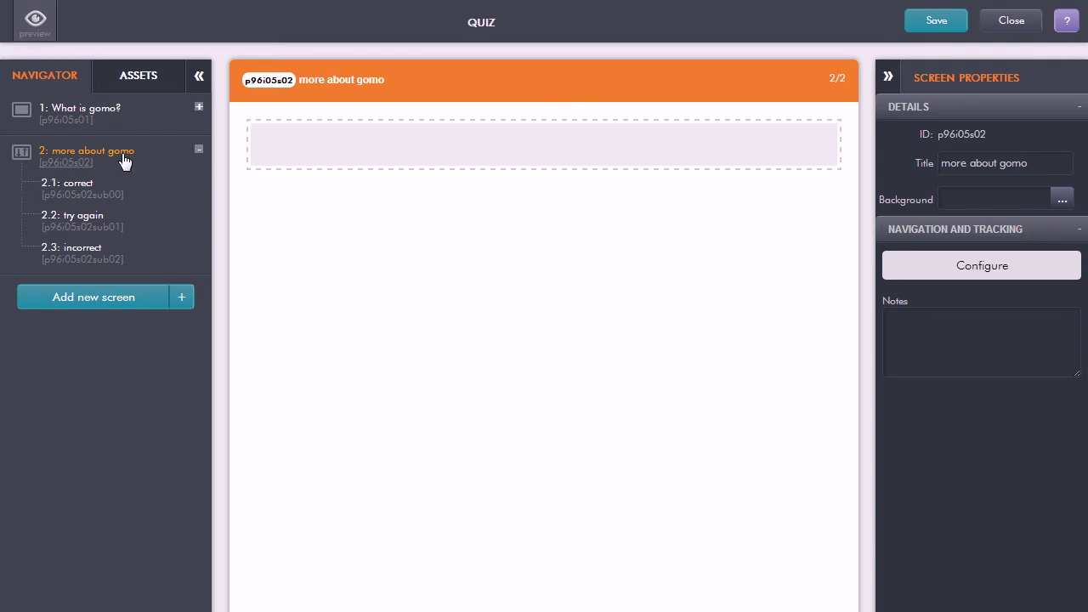
# Add a second content block below the existing one on the "more about gomo" screen and give it a 1 column layout.
pyautogui.click(150, 80)
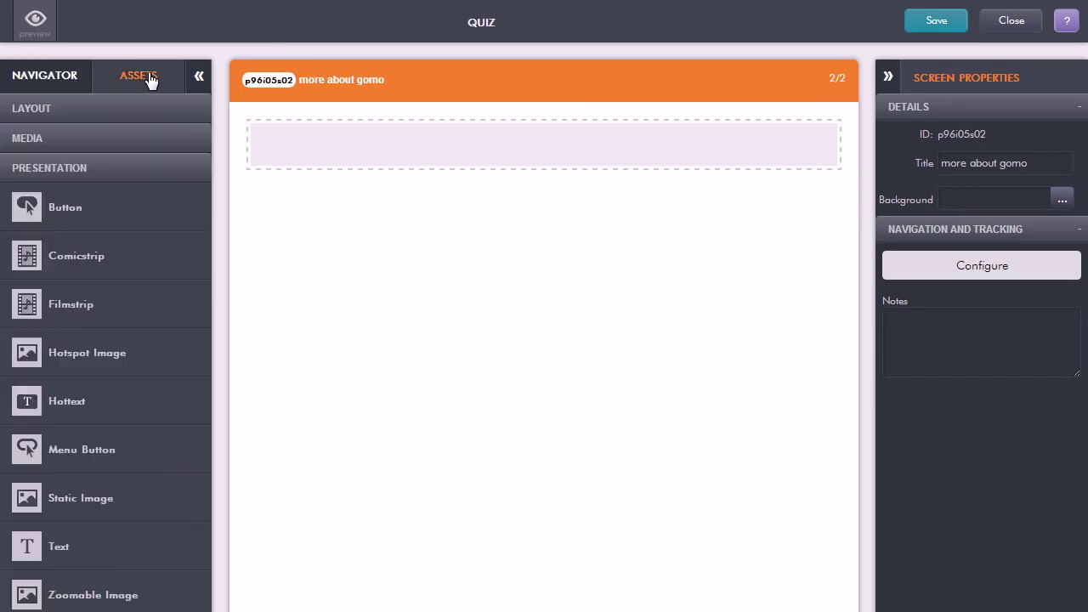
pyautogui.click(47, 110)
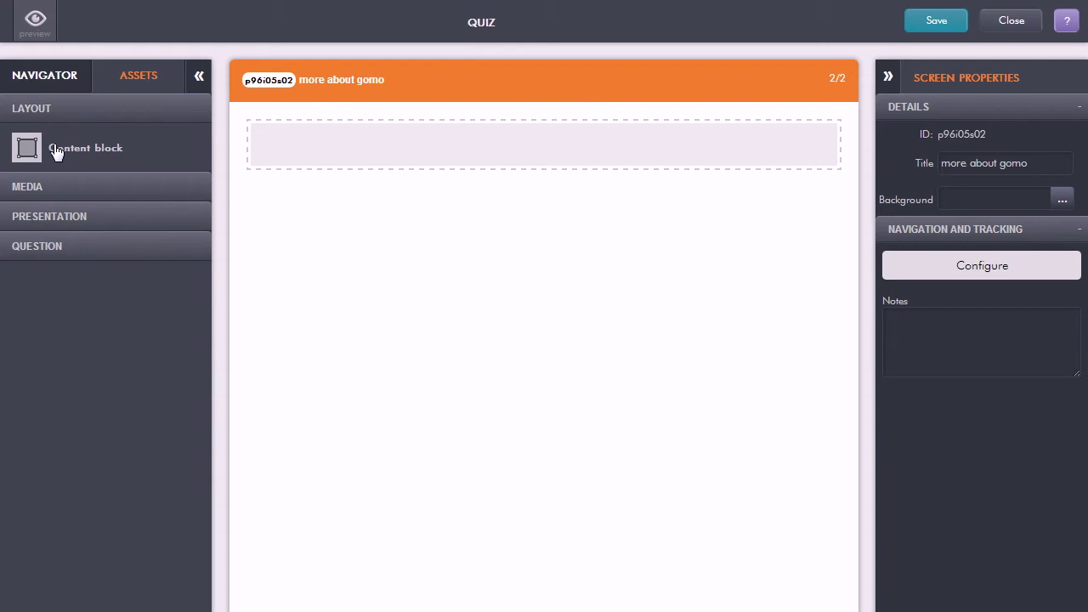
pyautogui.moveTo(42, 147); pyautogui.dragTo(372, 217)
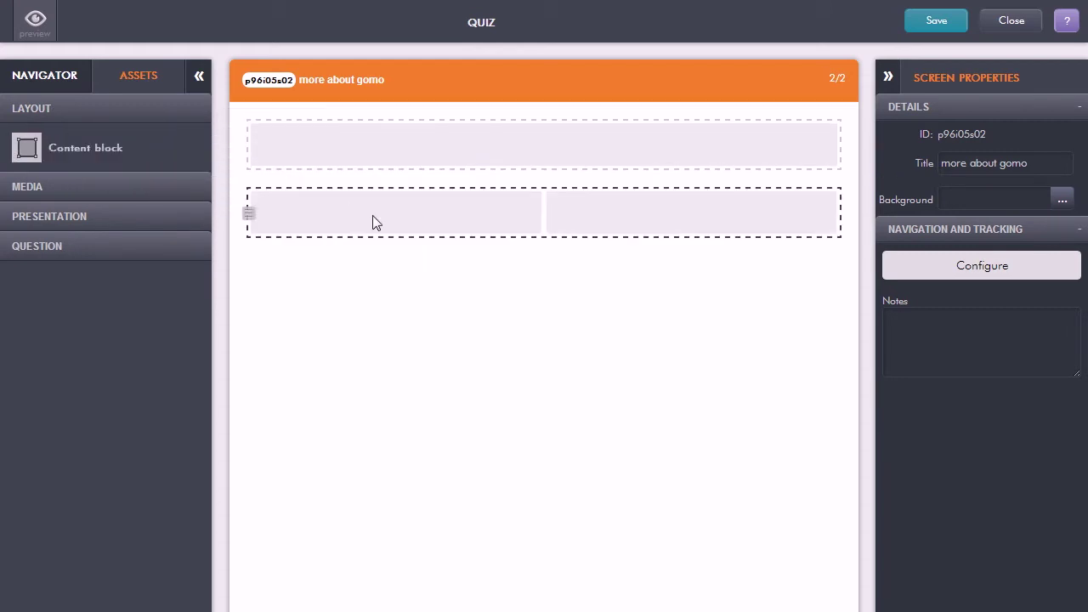
pyautogui.click(651, 214)
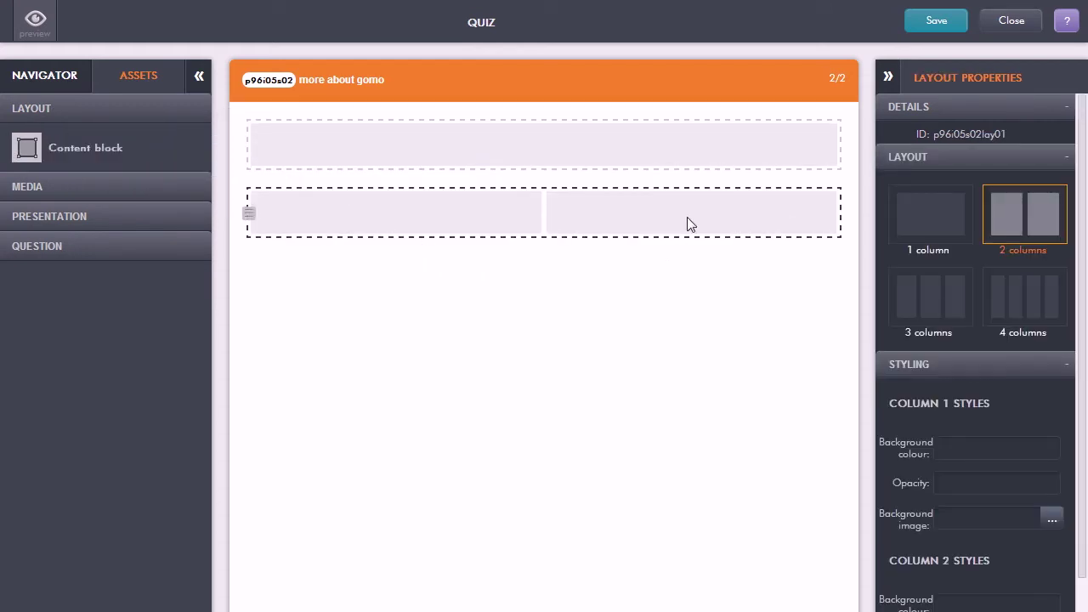
pyautogui.click(922, 214)
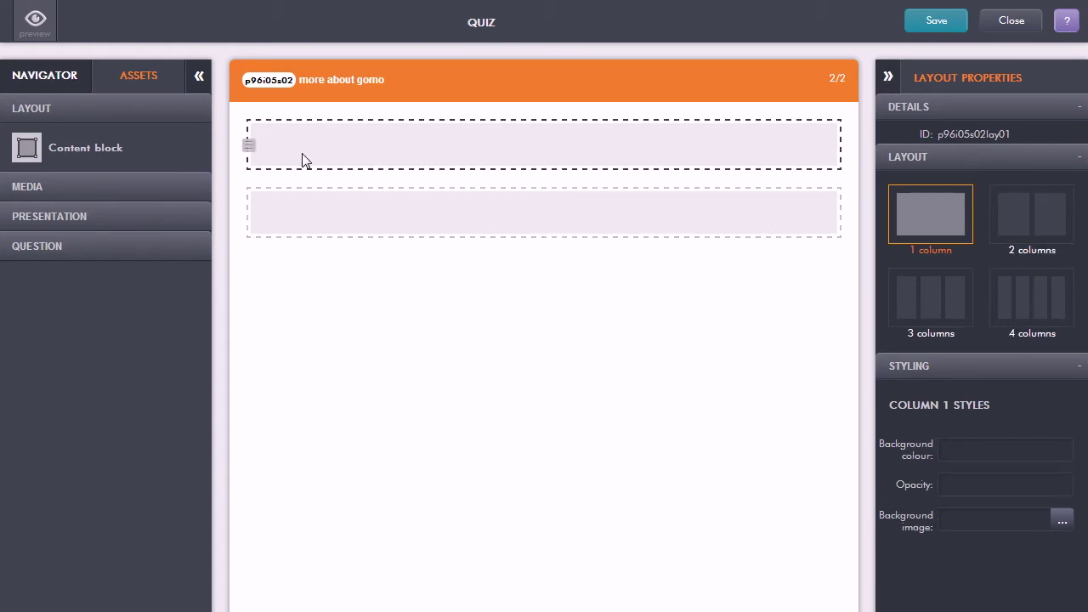
# Add a text asset with the content "gomo is?" to the first content block.
pyautogui.click(61, 217)
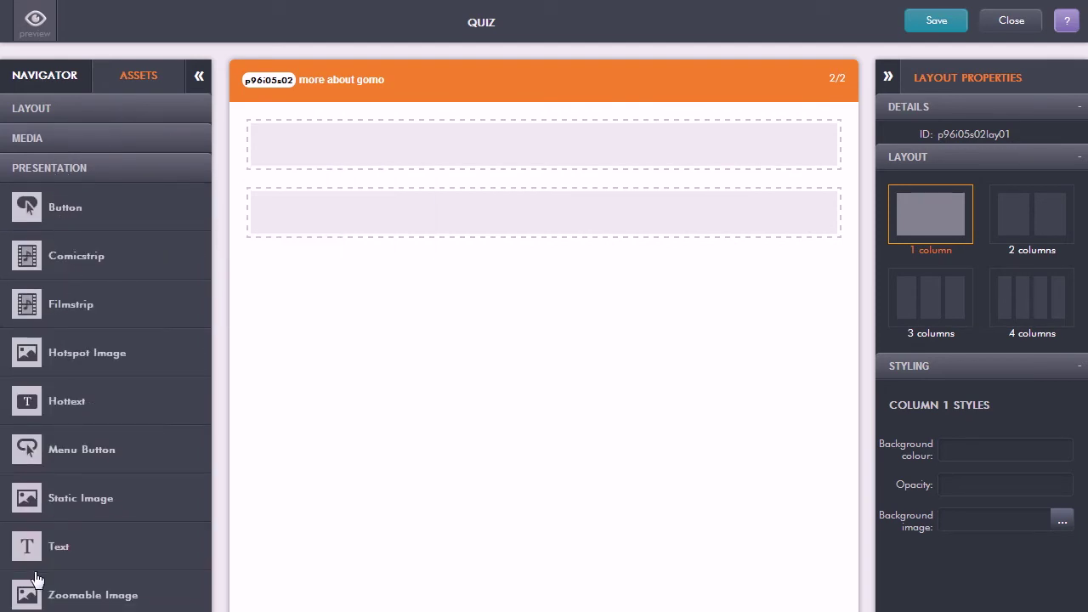
pyautogui.moveTo(28, 547); pyautogui.dragTo(315, 154)
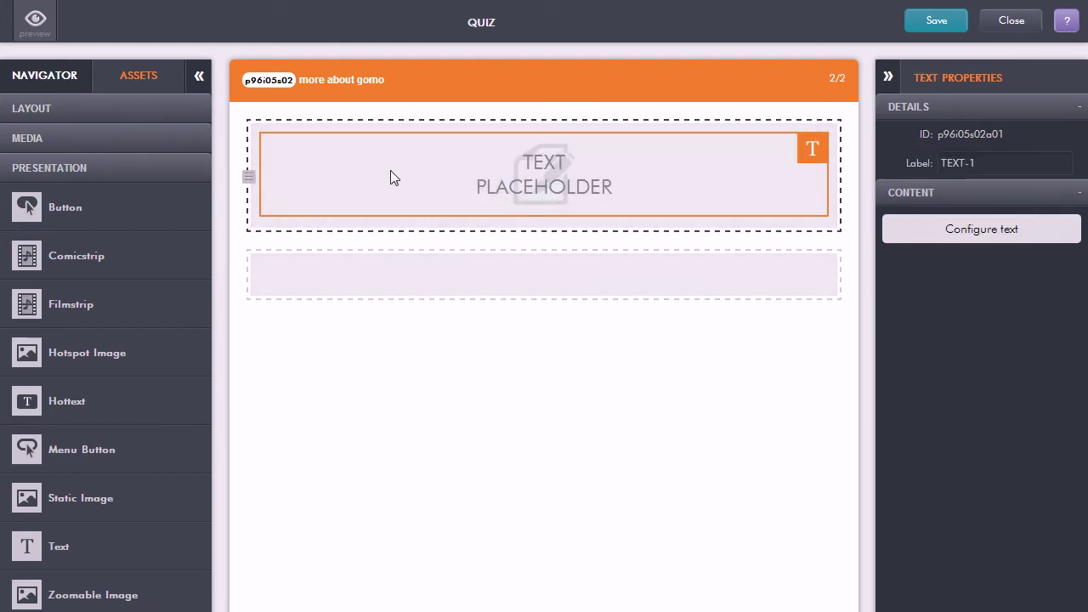
pyautogui.doubleClick(393, 178)
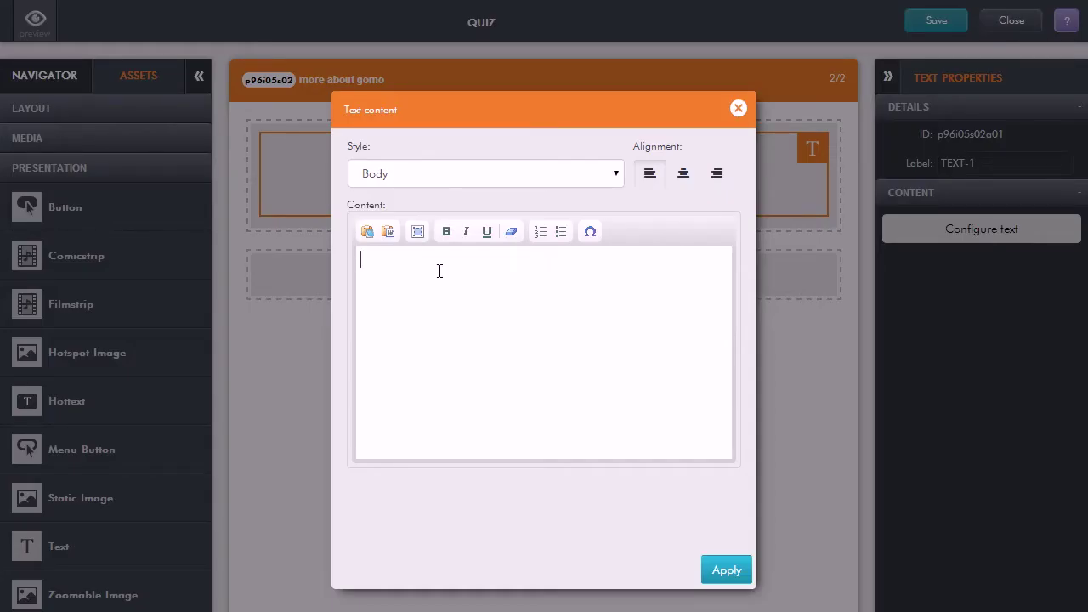
pyautogui.write('gomo is')
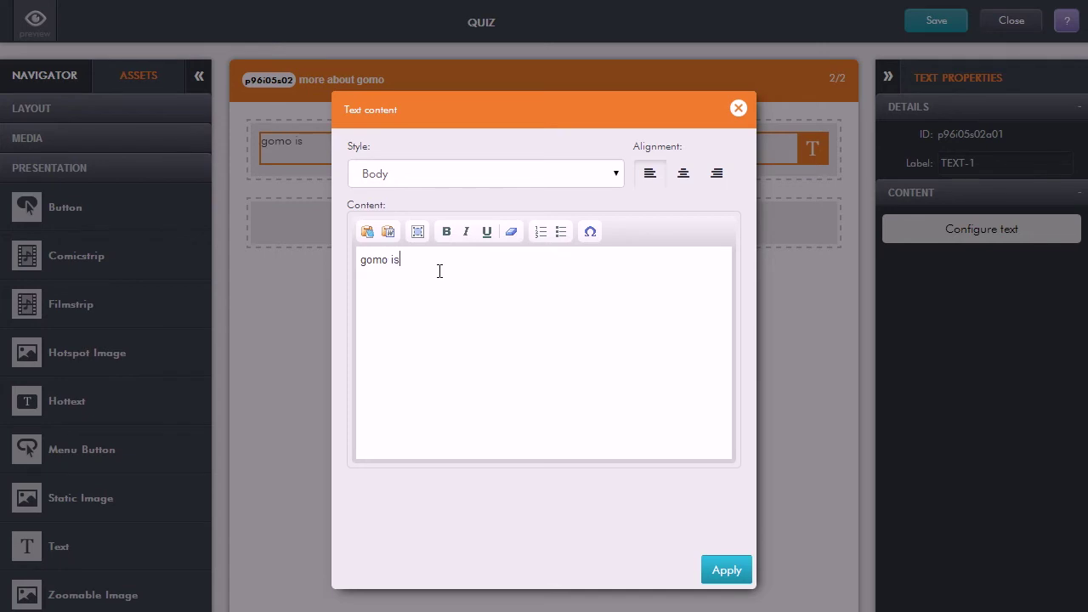
pyautogui.write('?')
pyautogui.click(725, 571)
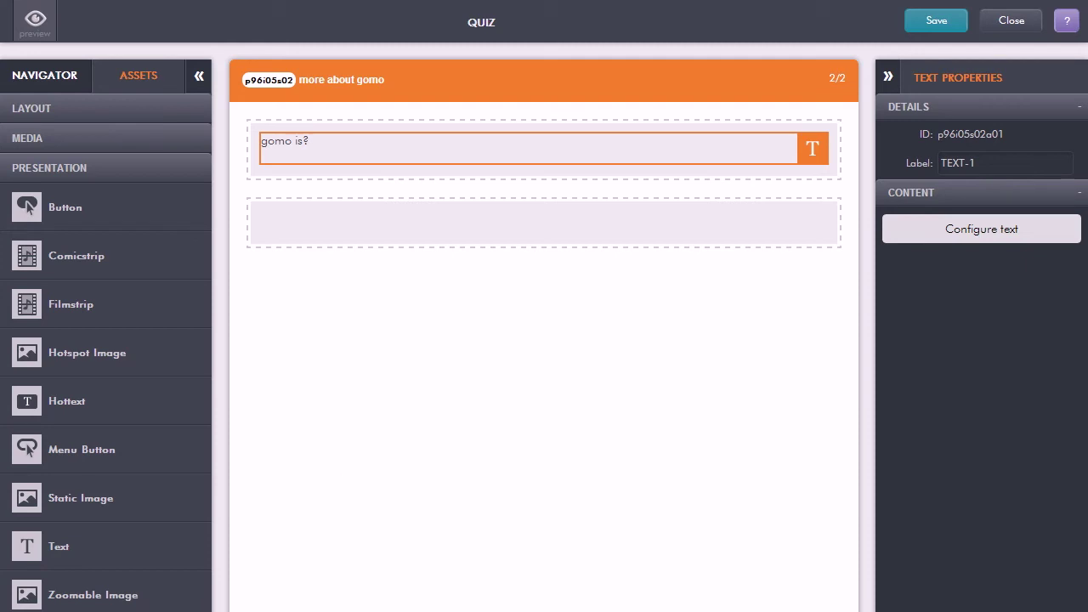
# Place a Select from List question in the second content block and extend its answer options to five items.
pyautogui.click(85, 611)
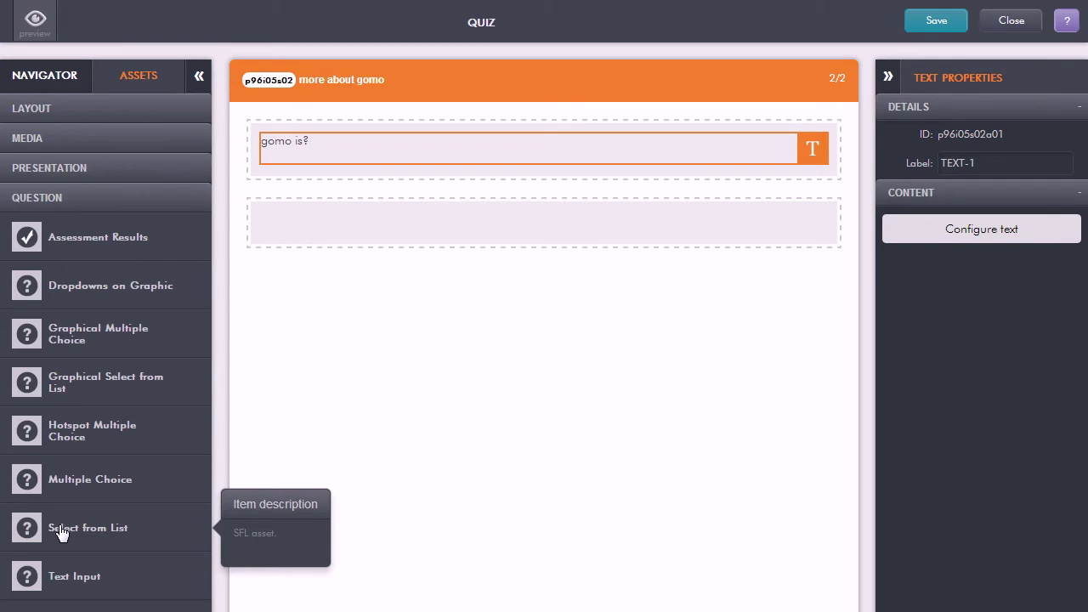
pyautogui.moveTo(60, 531); pyautogui.dragTo(366, 222)
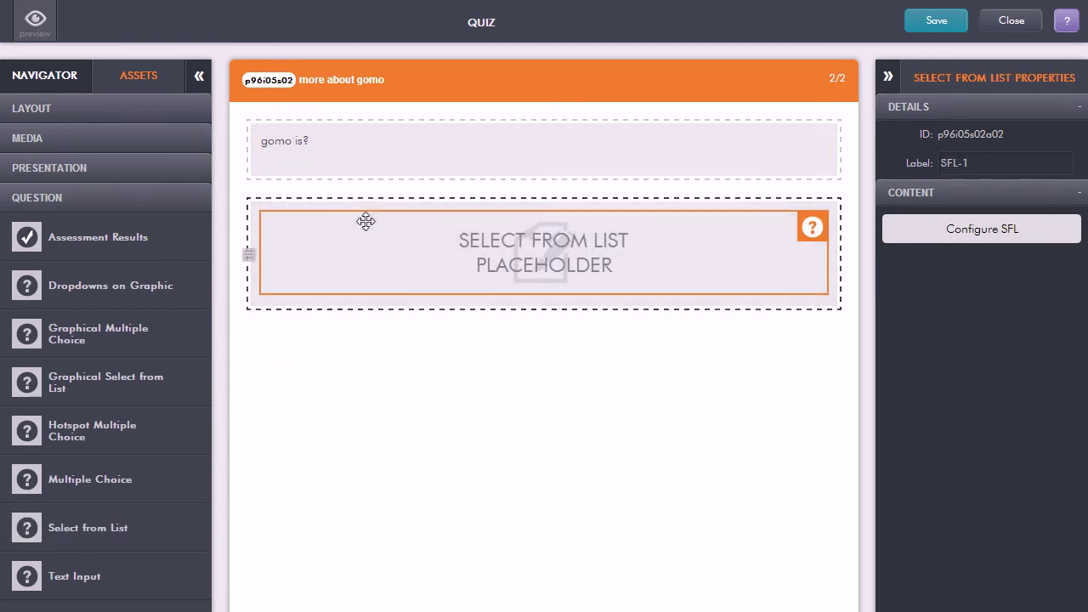
pyautogui.click(585, 253)
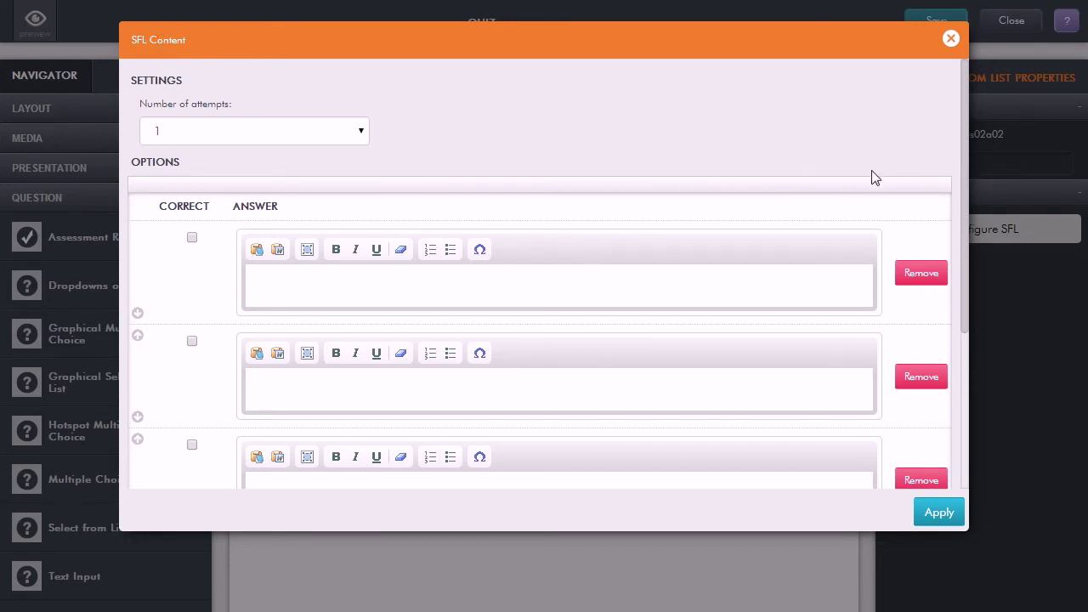
pyautogui.moveTo(963, 212); pyautogui.dragTo(961, 273)
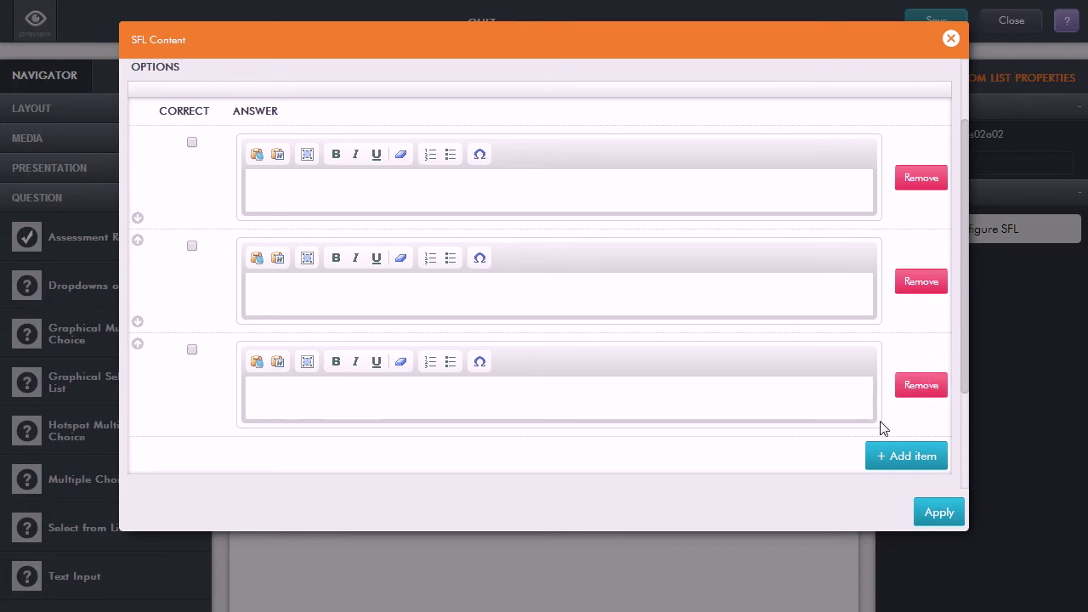
pyautogui.click(900, 460)
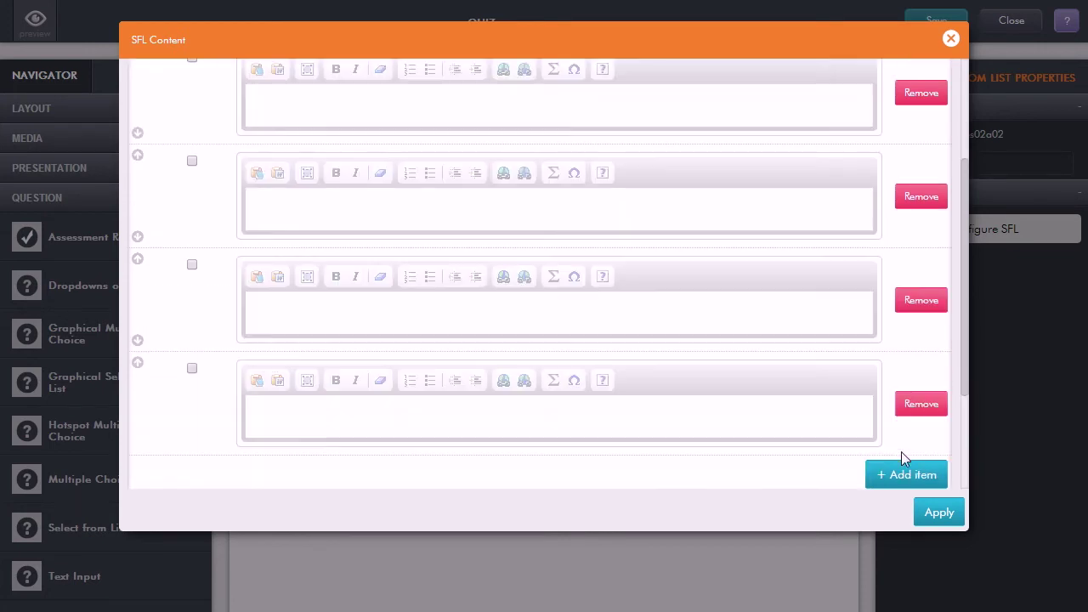
pyautogui.scroll(1, 923, 459)
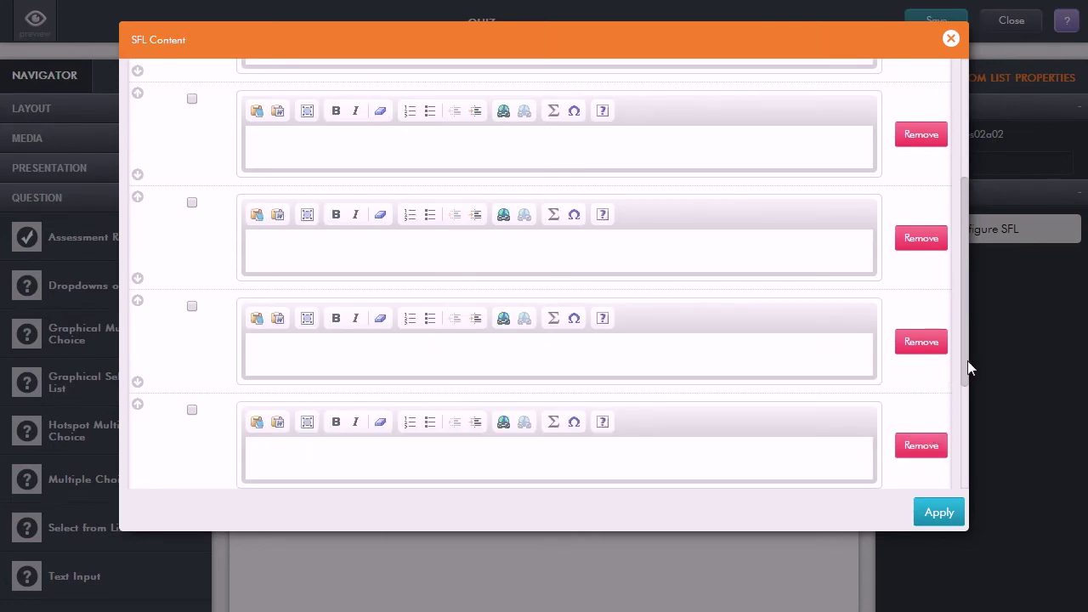
# Enter "an authoring tool" as the first answer and "cloud based" as both the second and third answers.
pyautogui.moveTo(966, 374); pyautogui.dragTo(964, 292)
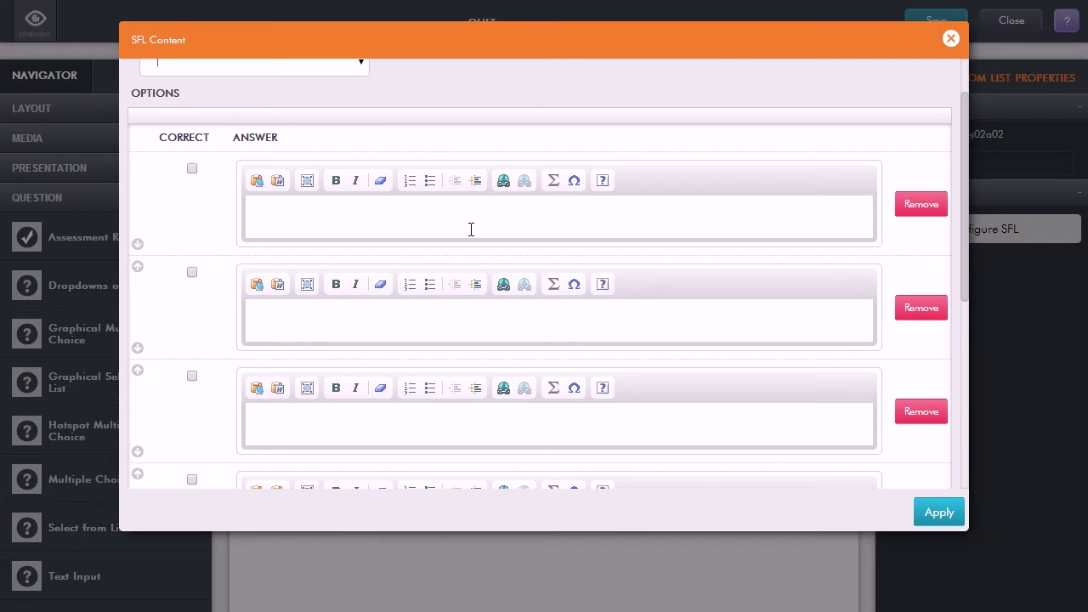
pyautogui.click(442, 221)
pyautogui.write('an authoring tool')
pyautogui.press('BackSpace')
pyautogui.click(387, 310)
pyautogui.write('cloud based')
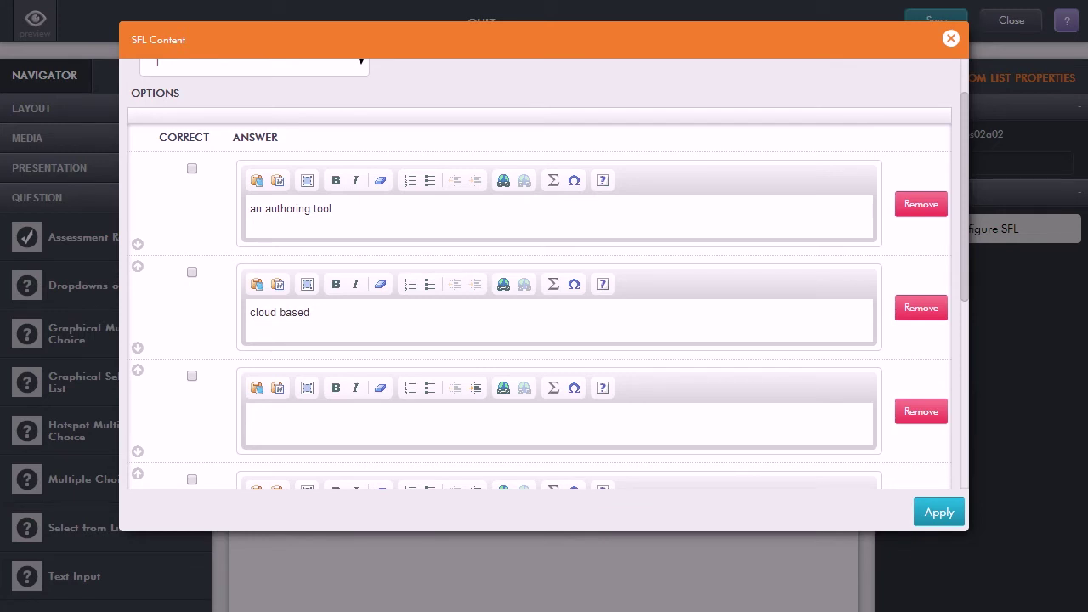
pyautogui.write('cloud based')
# Enter "responsive and multidevice" as the fourth answer and "a video editing suite" as the fifth.
pyautogui.moveTo(967, 296); pyautogui.dragTo(970, 399)
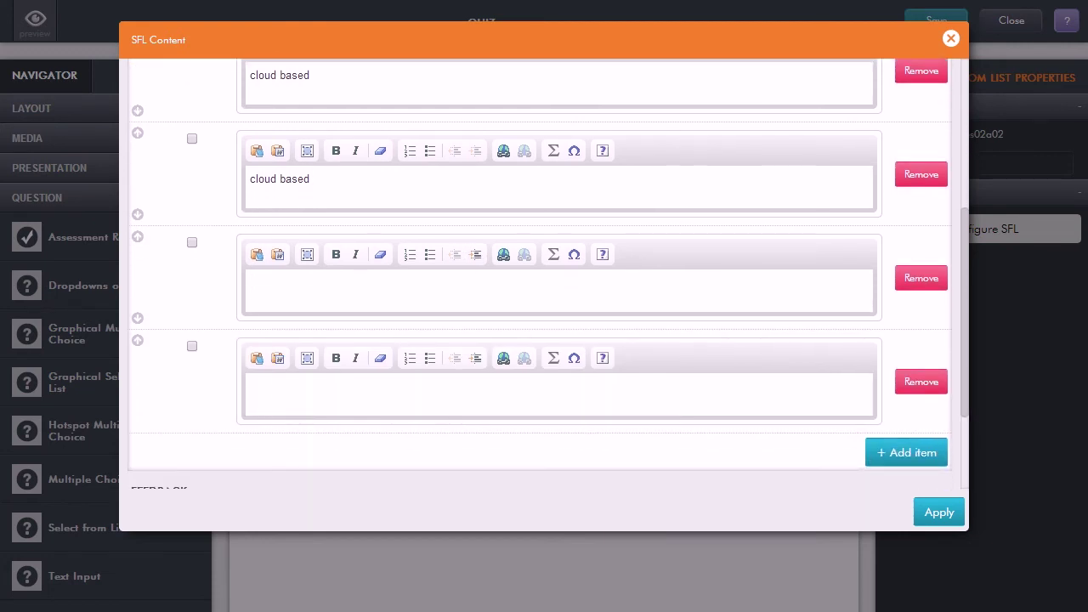
pyautogui.click(314, 279)
pyautogui.write('responsive and multidevice')
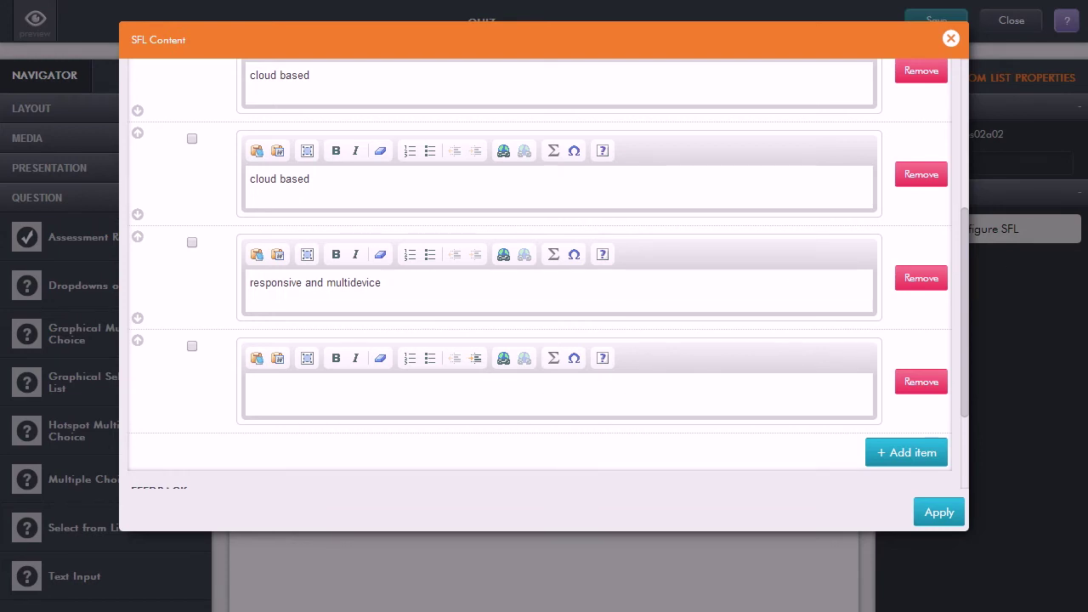
pyautogui.click(395, 389)
pyautogui.write('a video editing suite')
# Mark the first, second and fourth answers as correct and replace the third answer with "a programming framwework".
pyautogui.moveTo(963, 274); pyautogui.dragTo(969, 178)
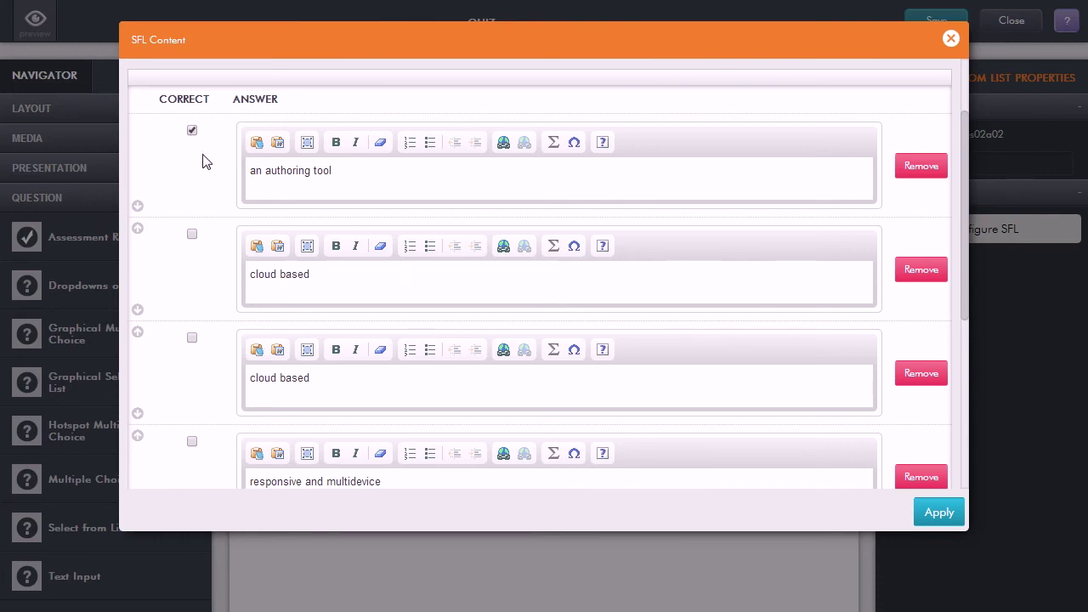
pyautogui.click(193, 236)
pyautogui.moveTo(326, 382); pyautogui.dragTo(239, 381)
pyautogui.write('a programming framwework')
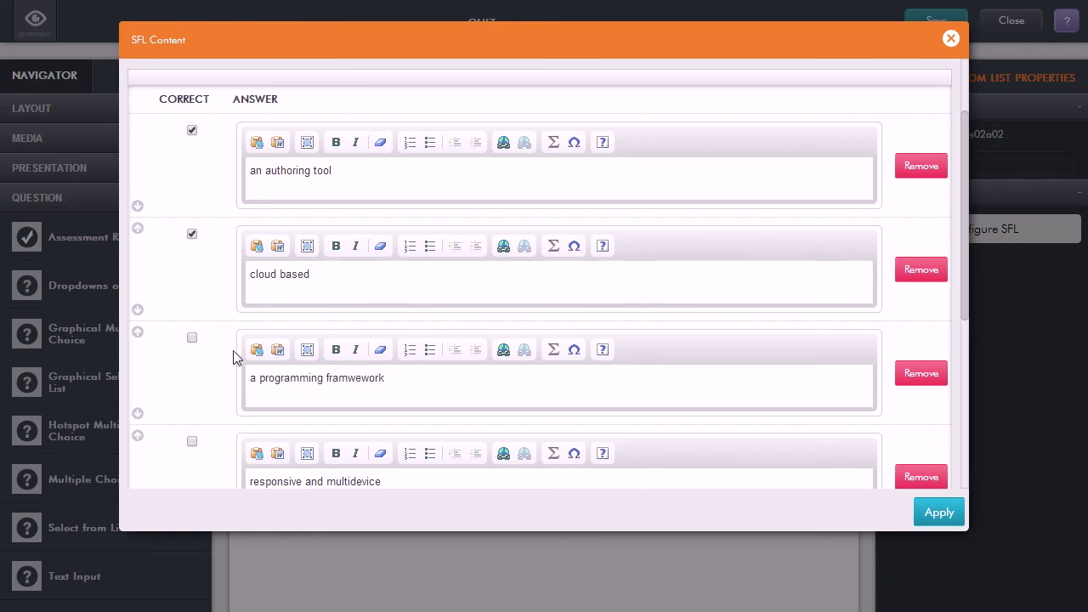
pyautogui.click(193, 443)
# Set the question's number of attempts to 2.
pyautogui.moveTo(967, 306); pyautogui.dragTo(979, 239)
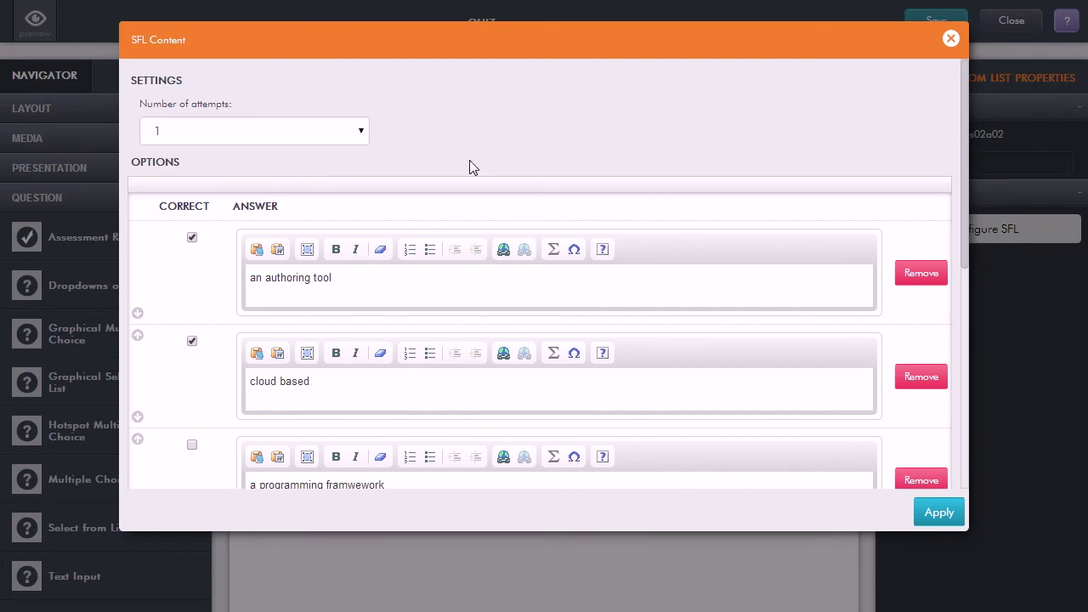
pyautogui.click(227, 133)
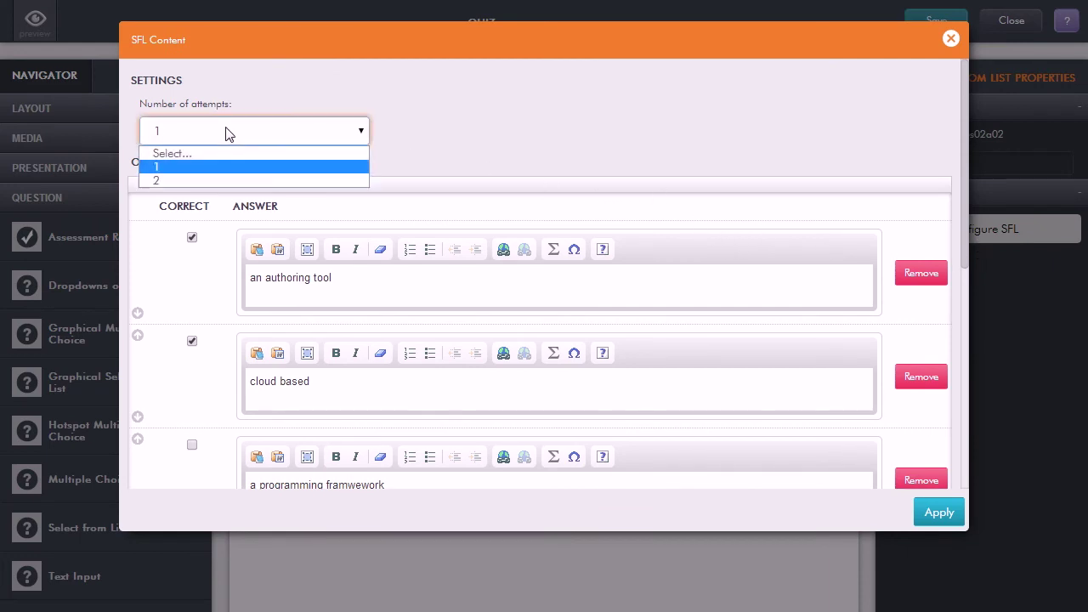
pyautogui.click(206, 184)
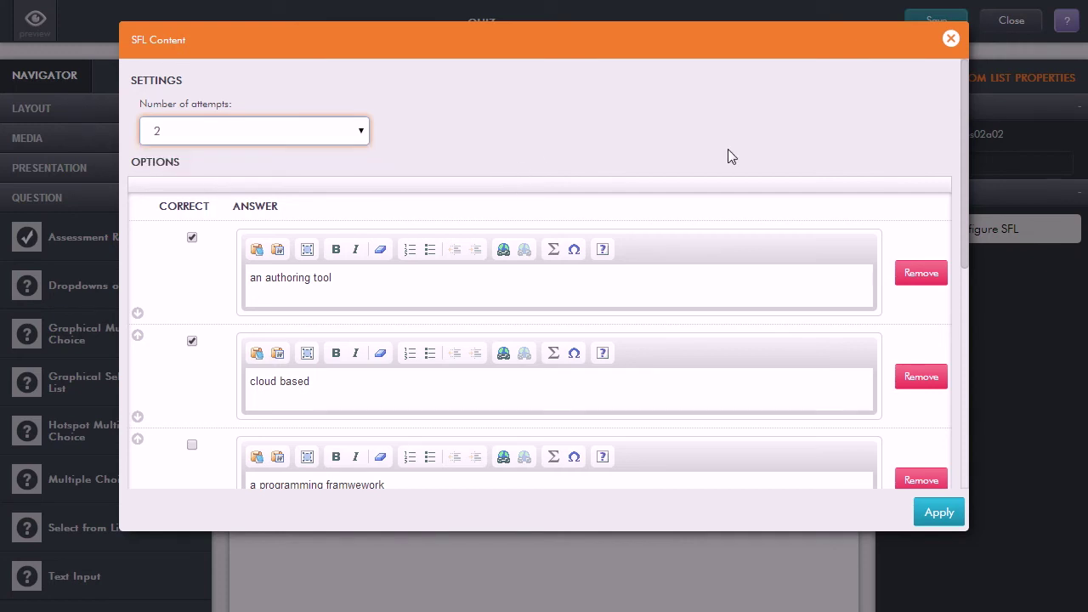
# Assign "try again" as first incorrect, "incorrect" as final incorrect and "correct" as correct feedback, apply the question settings and save the topic.
pyautogui.moveTo(964, 202); pyautogui.dragTo(954, 442)
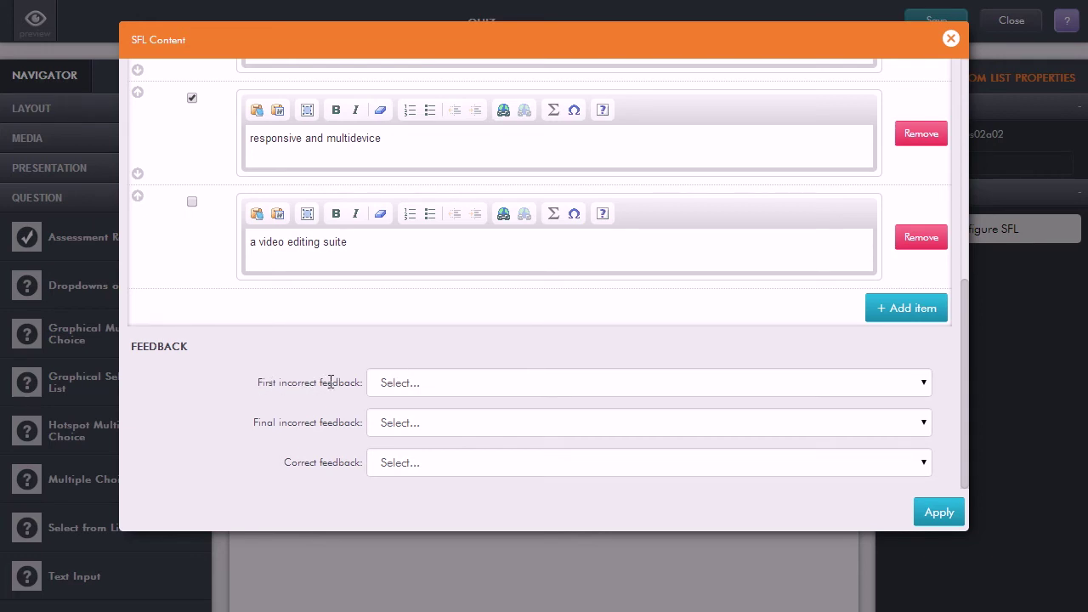
pyautogui.click(429, 383)
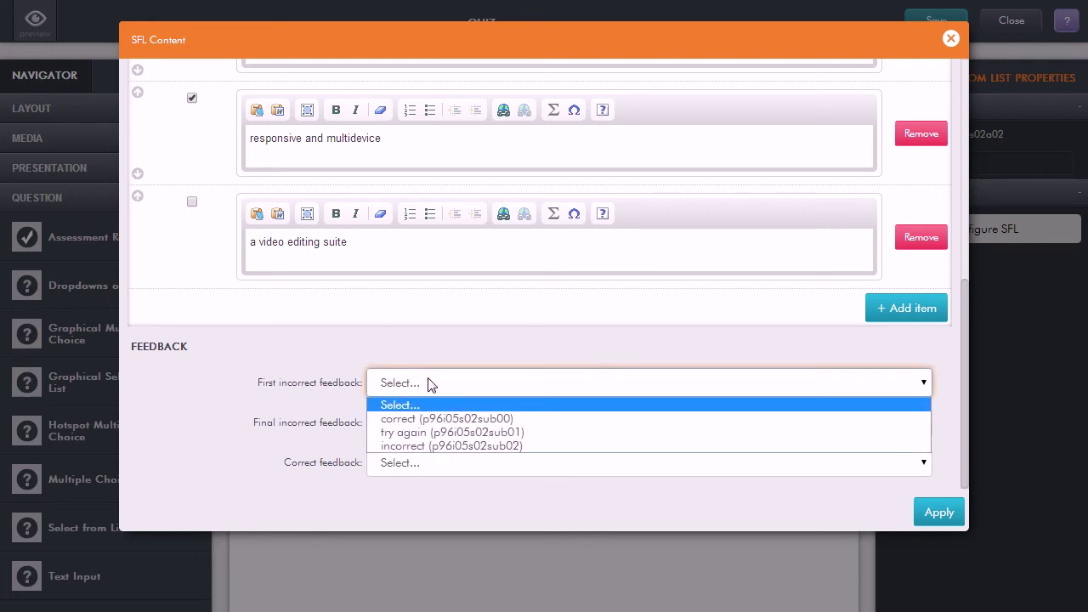
pyautogui.click(441, 435)
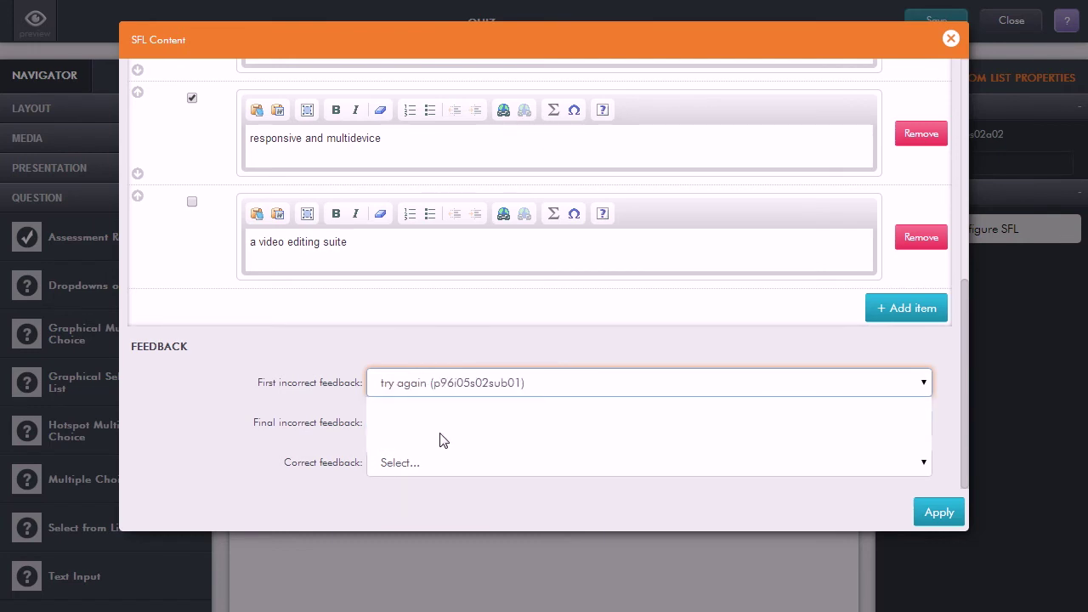
pyautogui.click(456, 423)
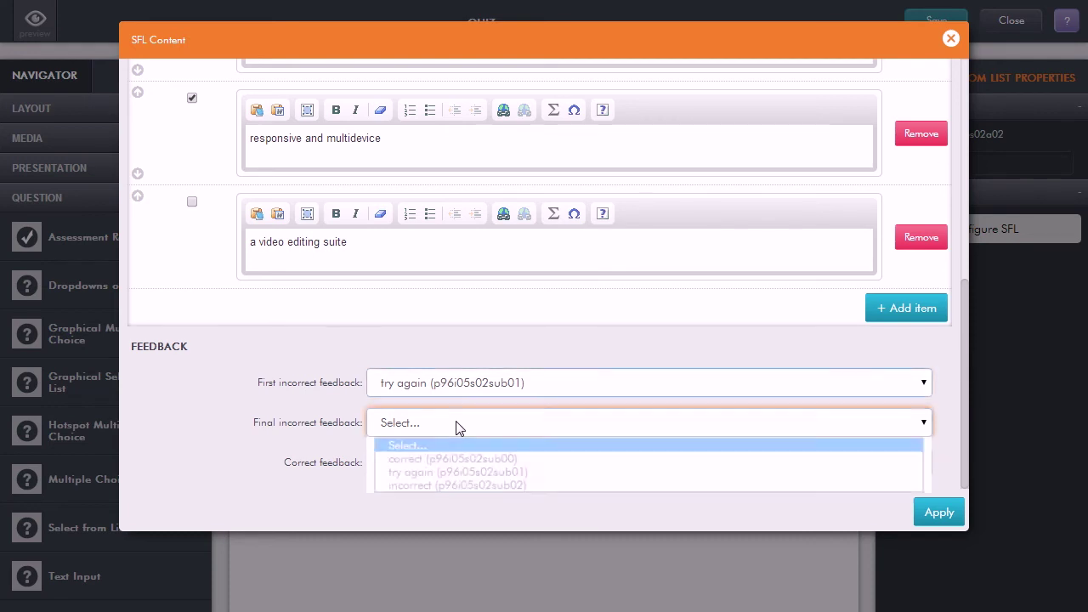
pyautogui.click(456, 487)
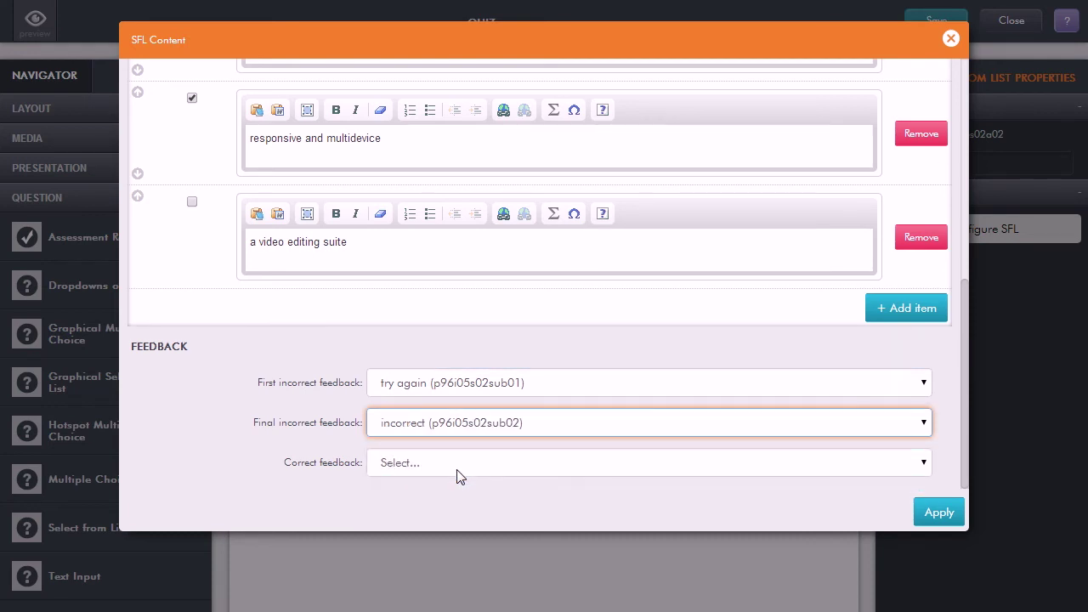
pyautogui.click(461, 464)
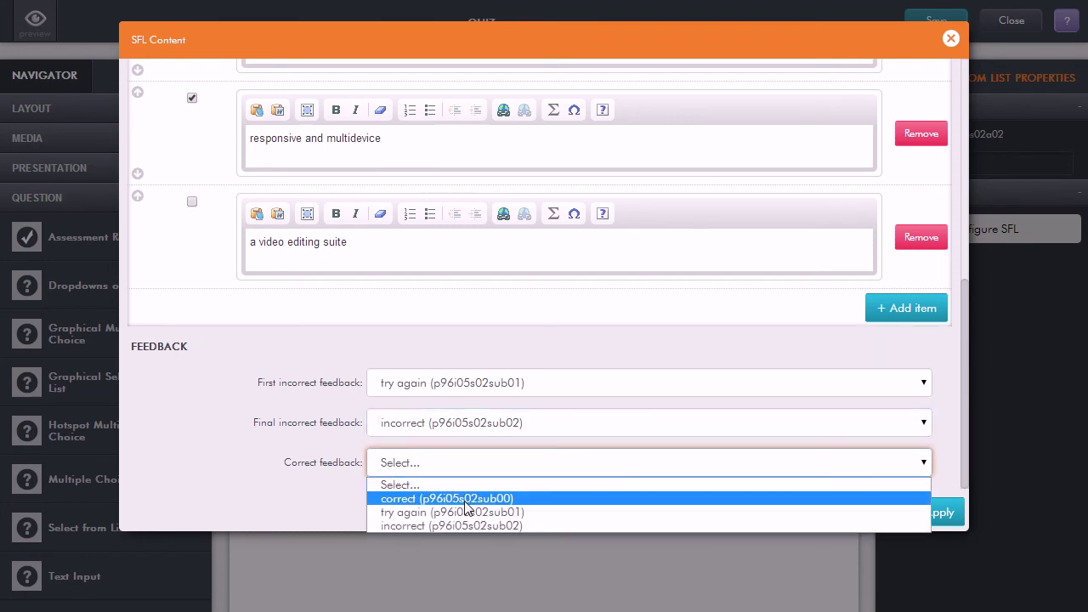
pyautogui.click(466, 499)
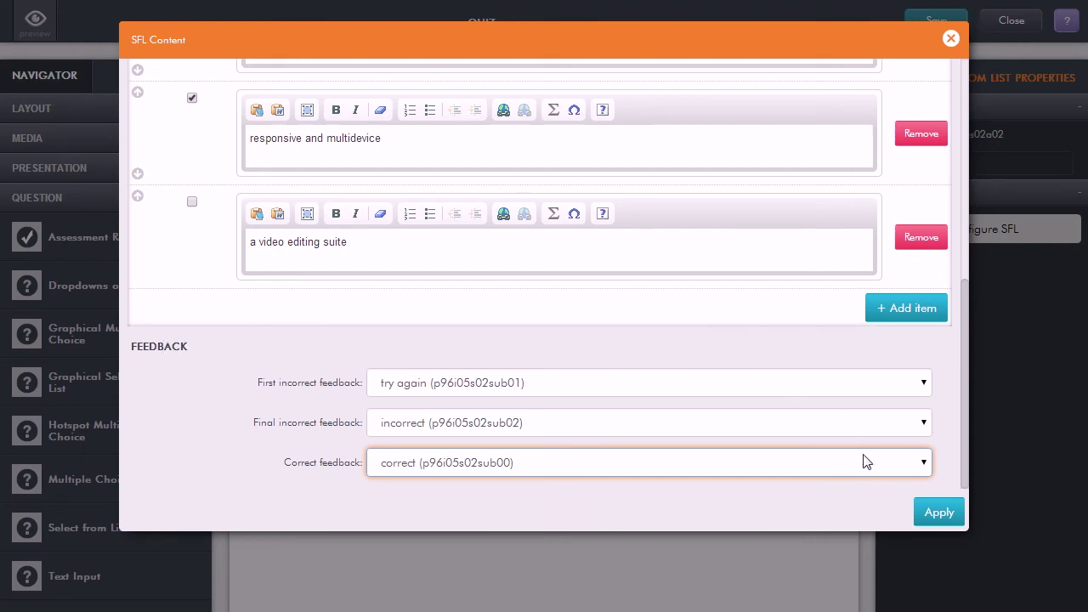
pyautogui.click(938, 512)
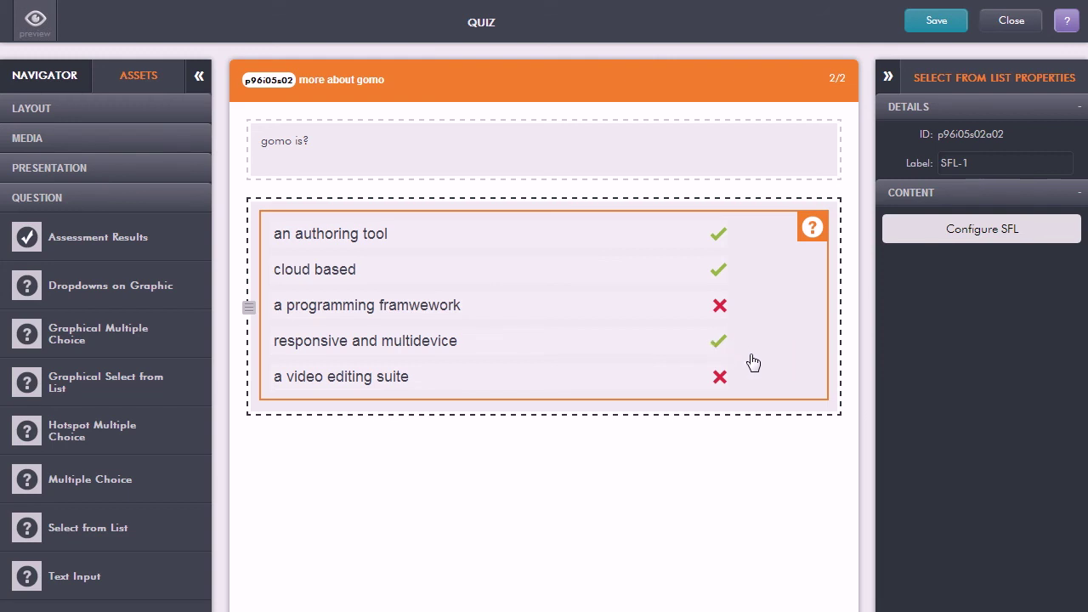
pyautogui.click(929, 23)
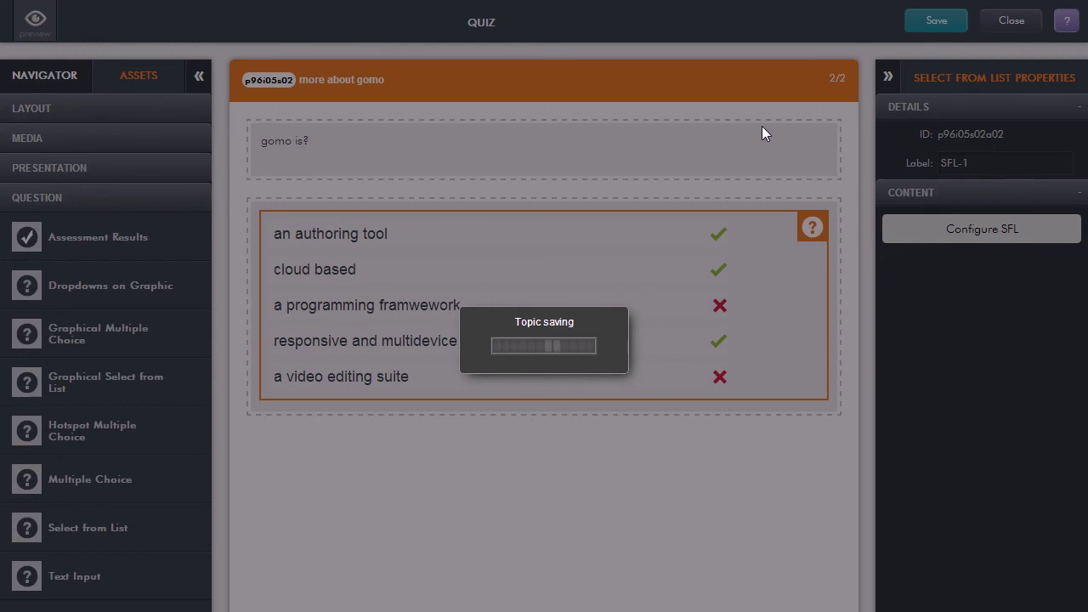
pyautogui.click(556, 349)
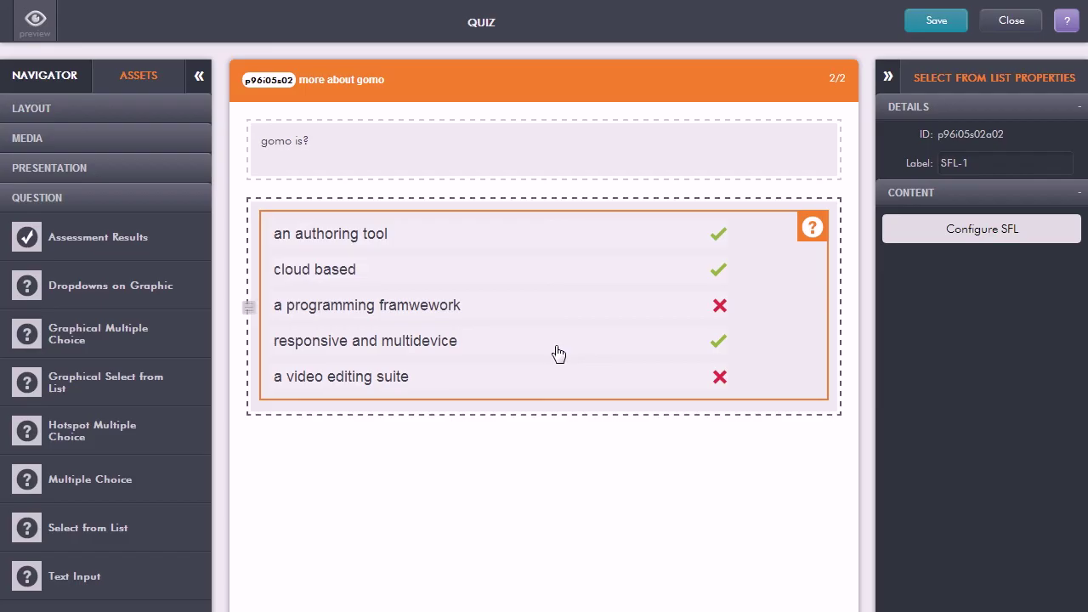
# Preview the quiz screen, submit "cloud based", "a programming framwework" and "a video editing suite" as the first attempt, and close the feedback.
pyautogui.click(35, 24)
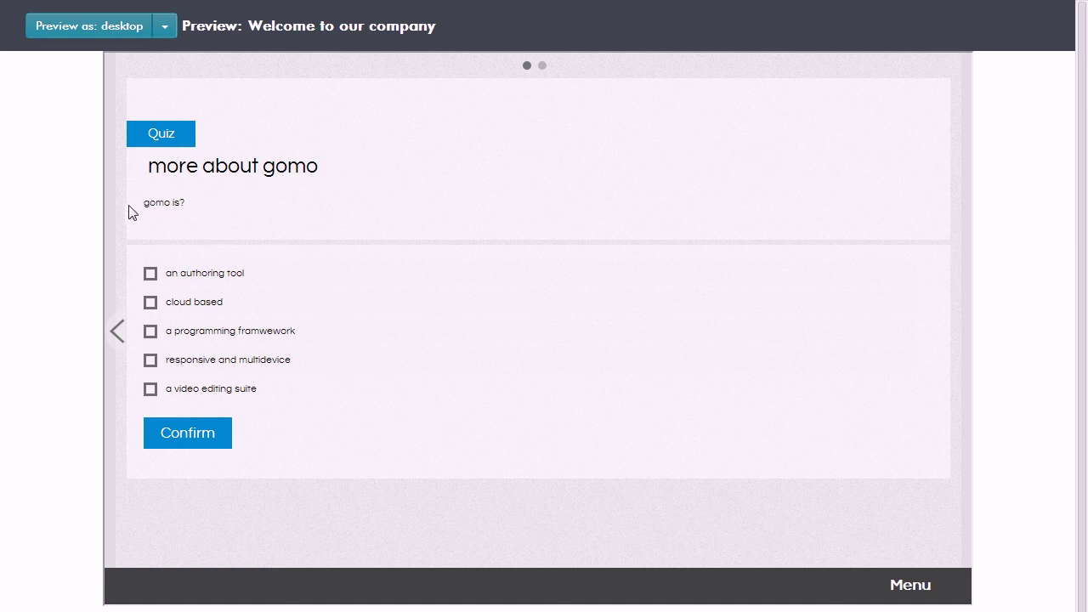
pyautogui.click(222, 336)
pyautogui.click(214, 307)
pyautogui.click(218, 389)
pyautogui.click(201, 439)
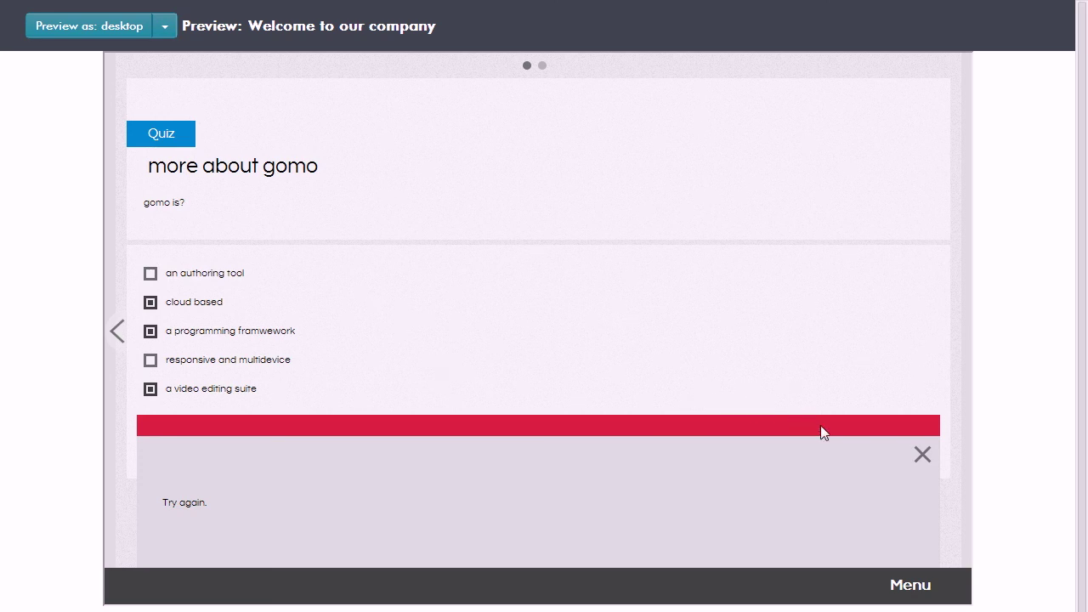
pyautogui.click(923, 457)
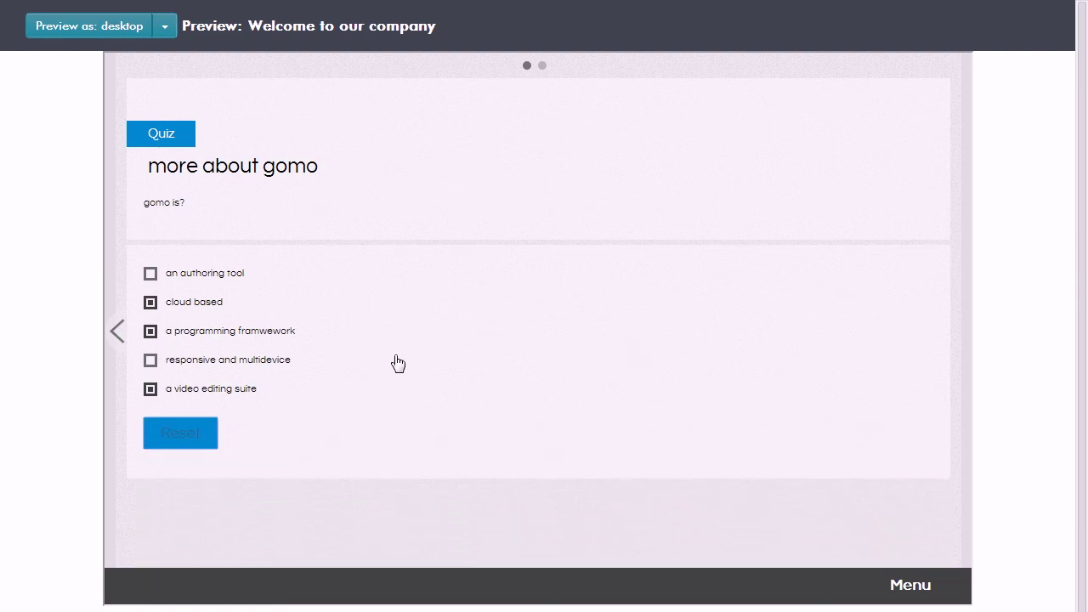
# Reset the previewed question, submit "an authoring tool", "cloud based" and "responsive and multidevice" as the second attempt, and close the feedback.
pyautogui.click(182, 439)
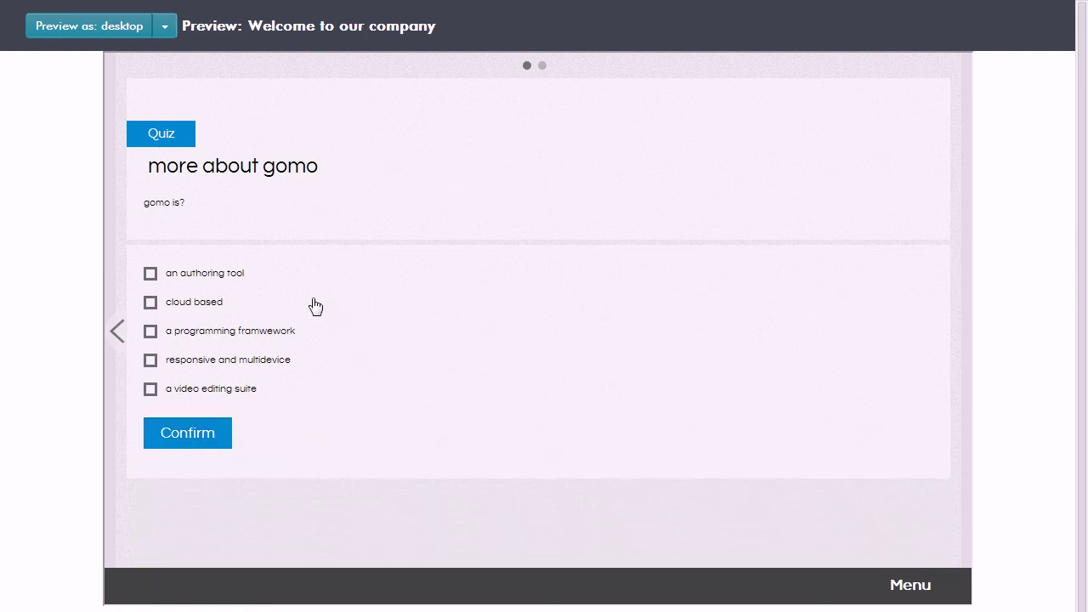
pyautogui.click(150, 274)
pyautogui.click(151, 303)
pyautogui.click(150, 360)
pyautogui.click(199, 435)
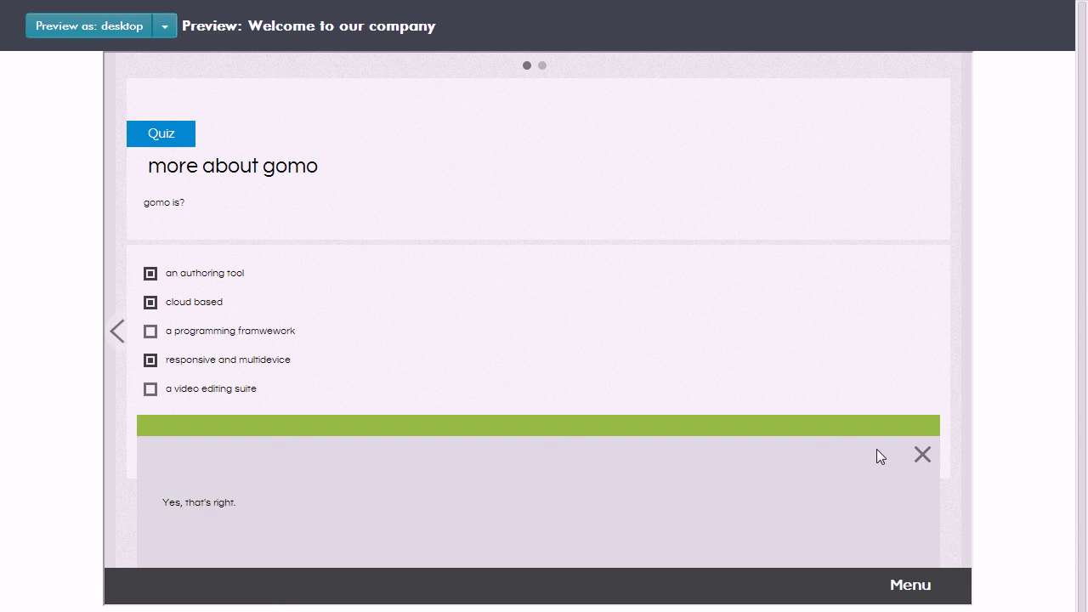
pyautogui.click(922, 457)
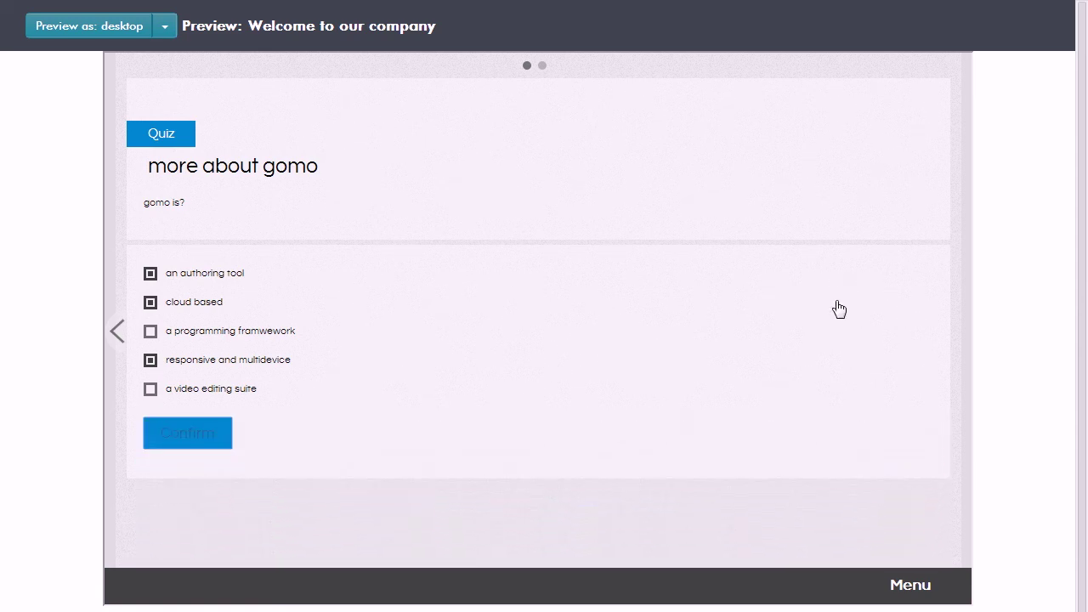